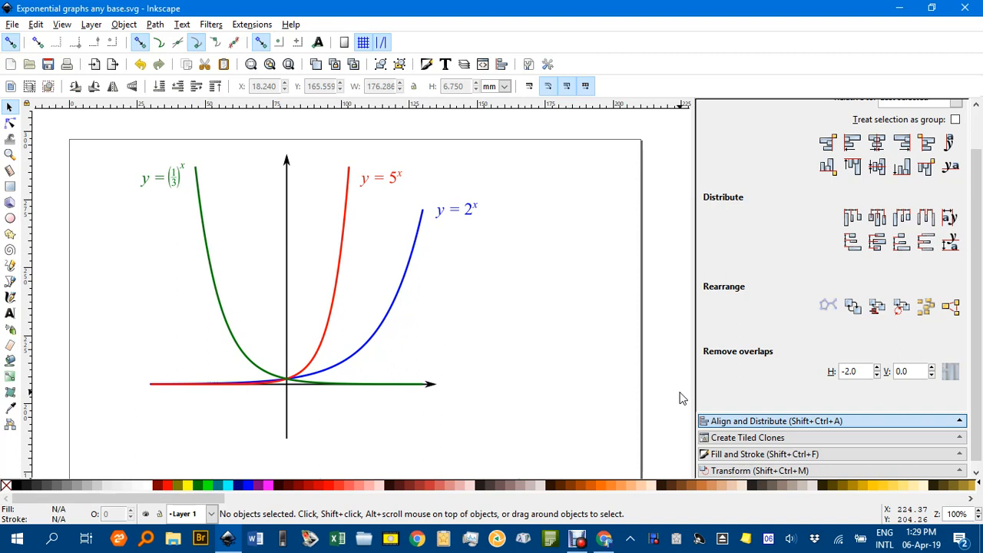
Examine the sample exponential graphs and the function plotter syntax for exponential graphs of any base.
scroll(587, 370, "down", 5)
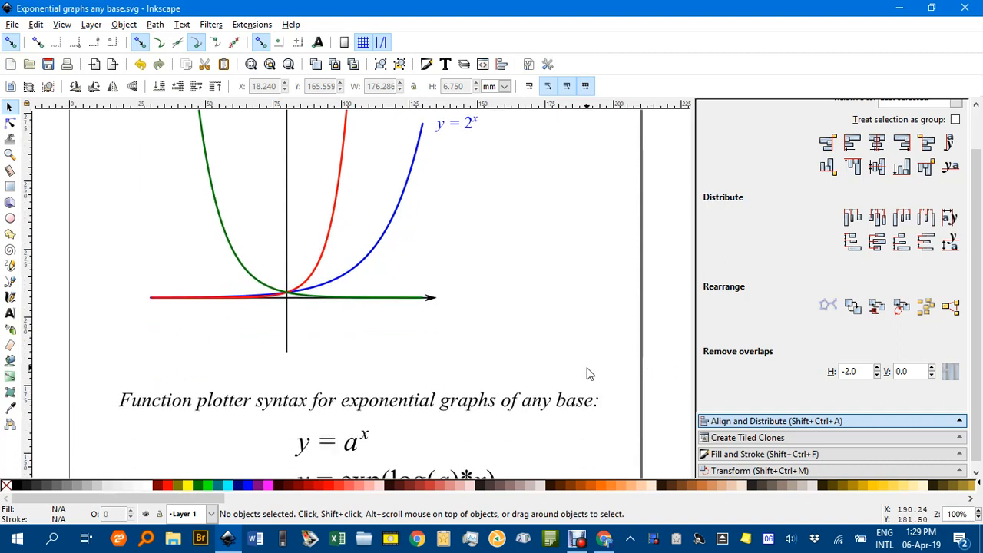
scroll(587, 371, "down", 2)
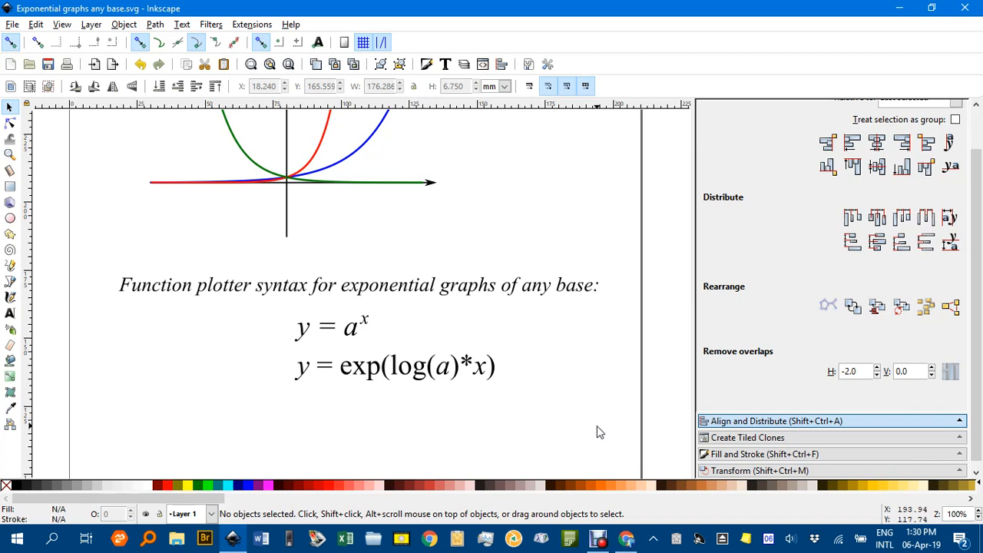
scroll(522, 350, "up", 3)
scroll(521, 350, "up", 3)
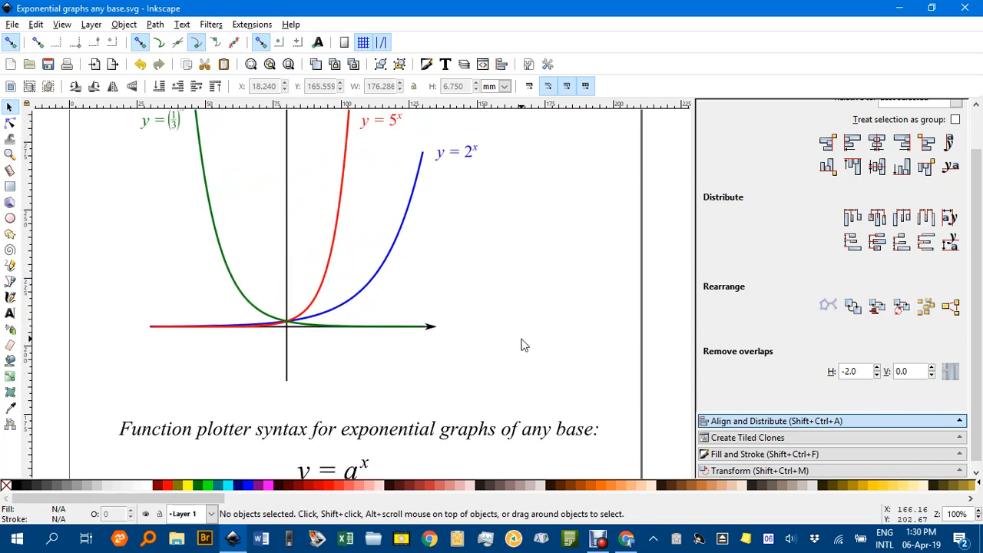
scroll(521, 346, "down", 15)
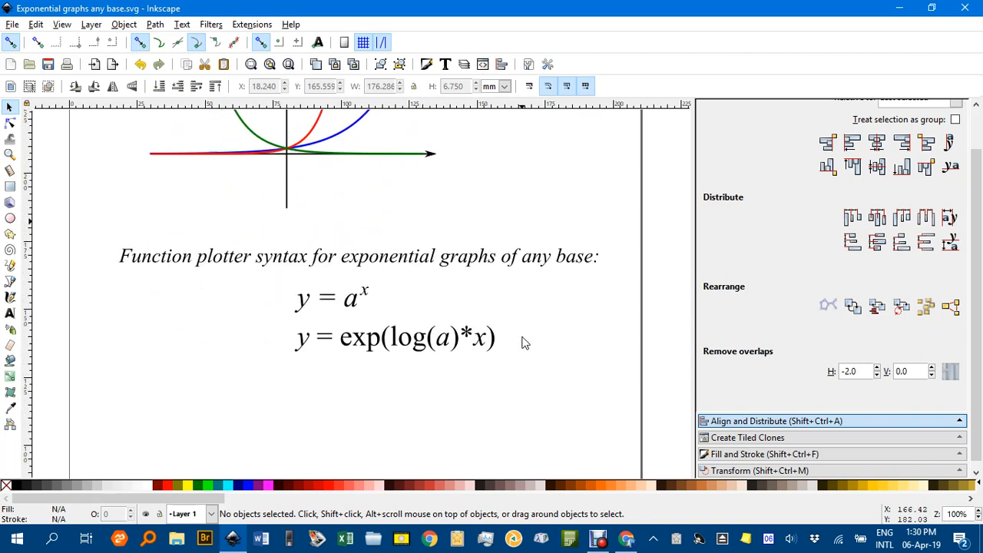
Show the page grid and draw a 100 × 100 mm square snapped to grid intersections in the empty lower part of the page.
left_click(10, 185)
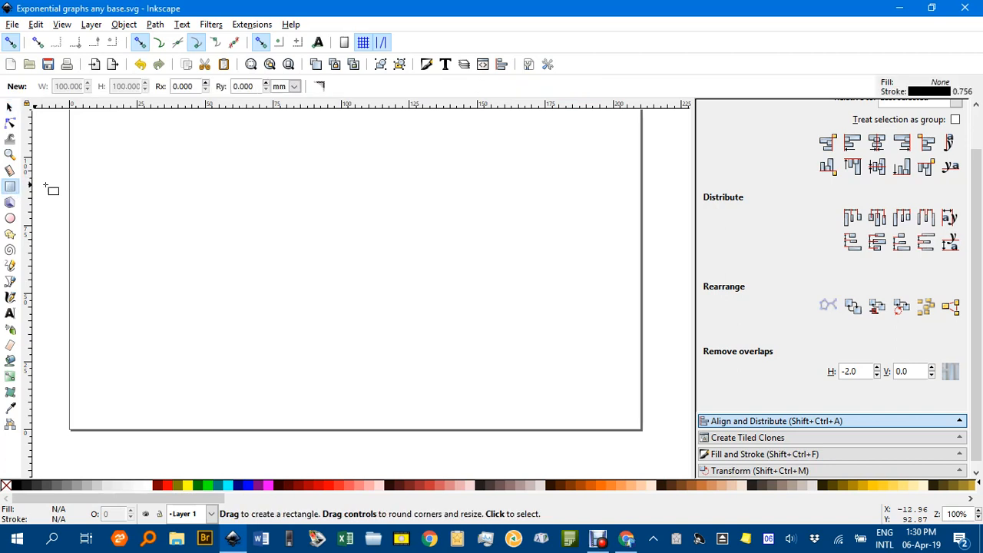
left_click(62, 24)
left_click(86, 89)
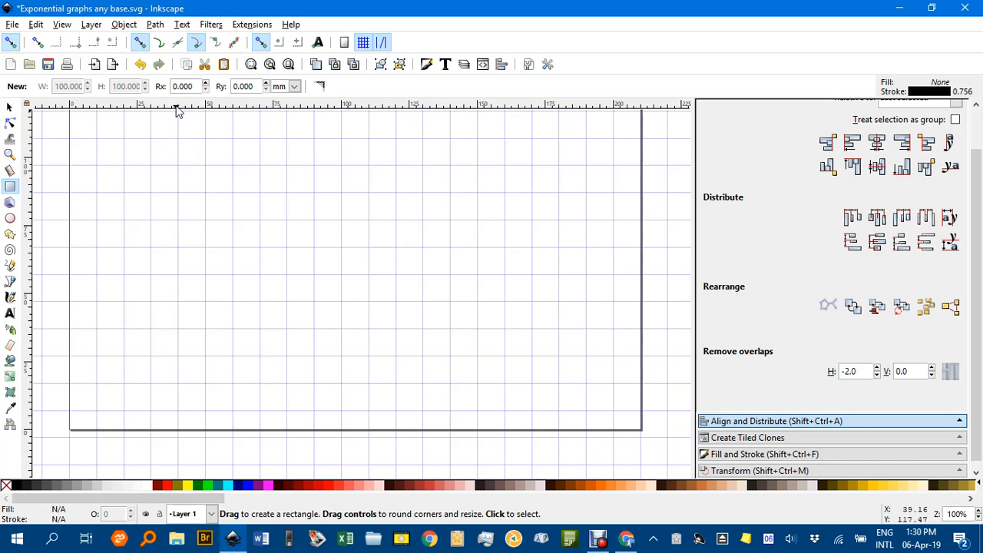
left_click(199, 43)
left_click_drag(150, 142, 422, 411)
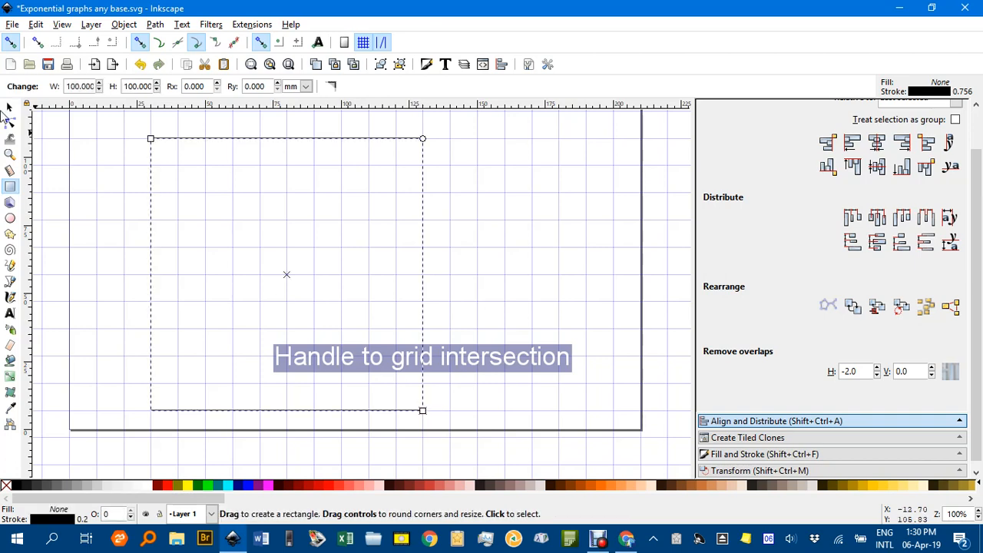
Open the Function Plotter for the square and set its function to exp(log(2)*x).
left_click(9, 107)
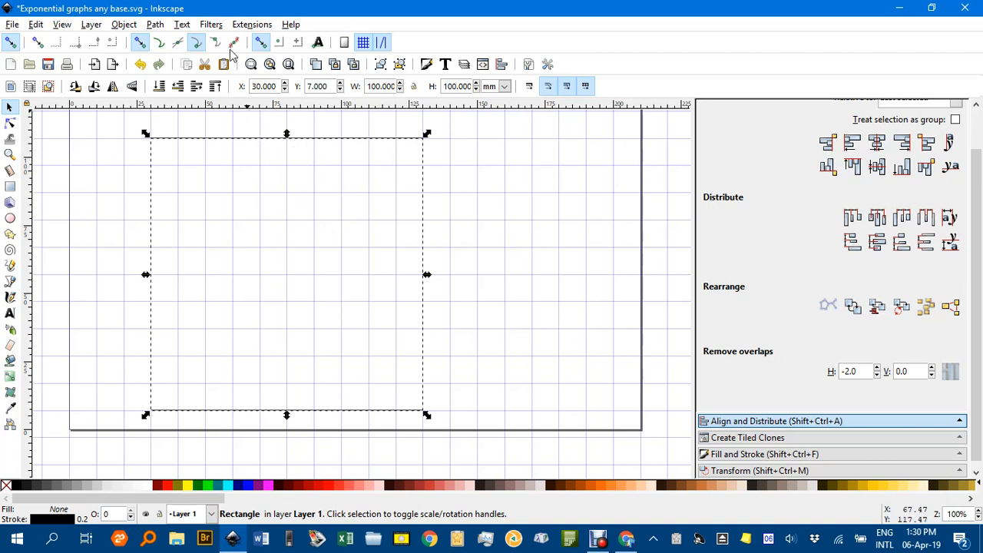
left_click(253, 25)
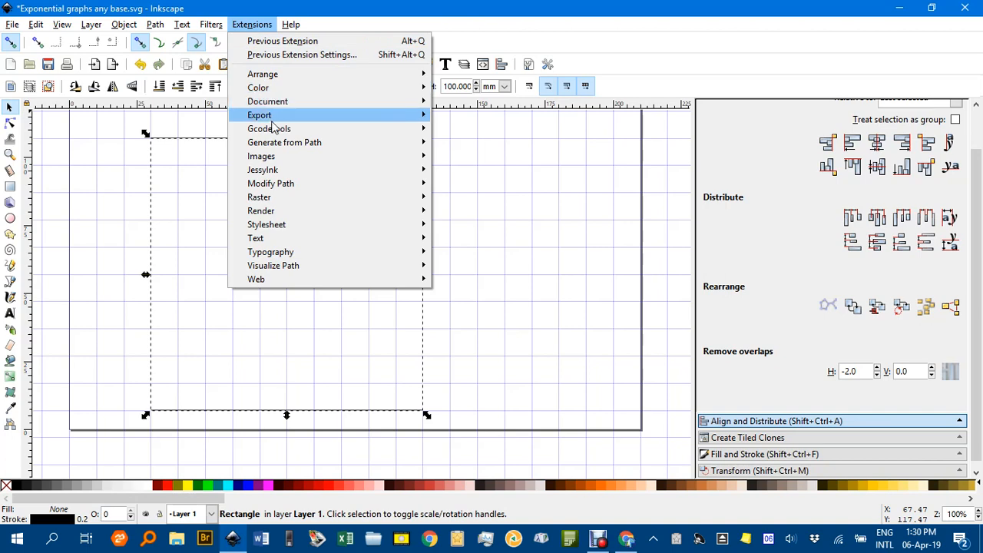
mouse_move(326, 212)
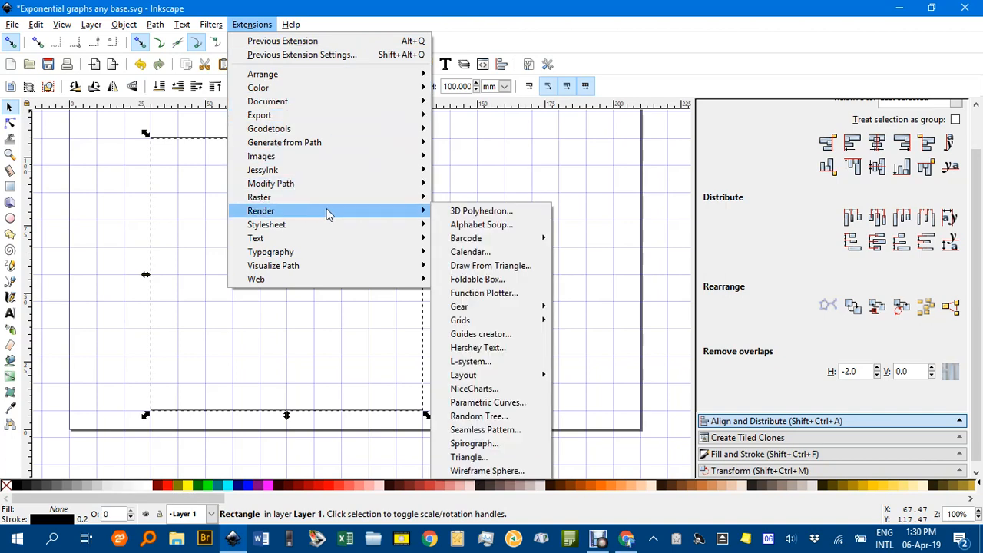
left_click(481, 293)
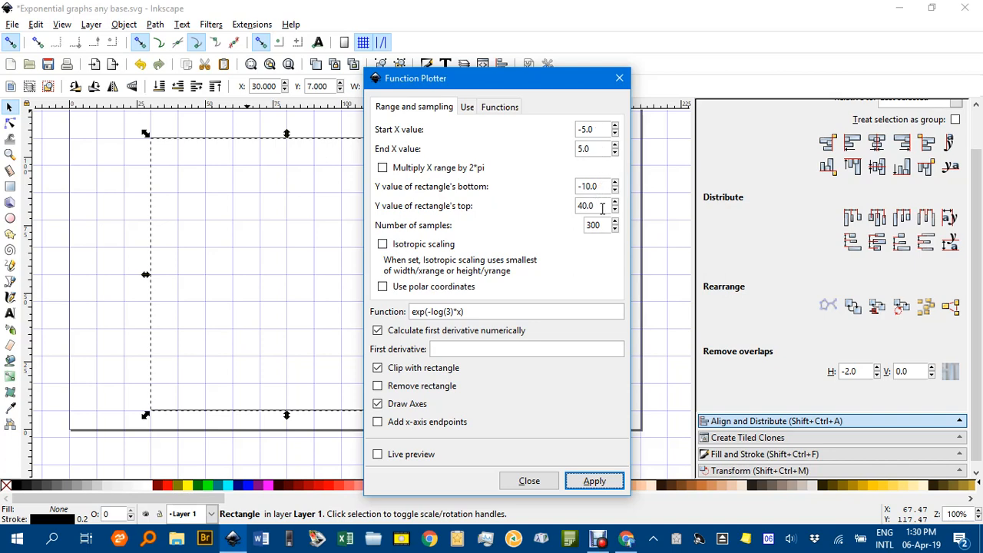
left_click(432, 312)
key("BackSpace")
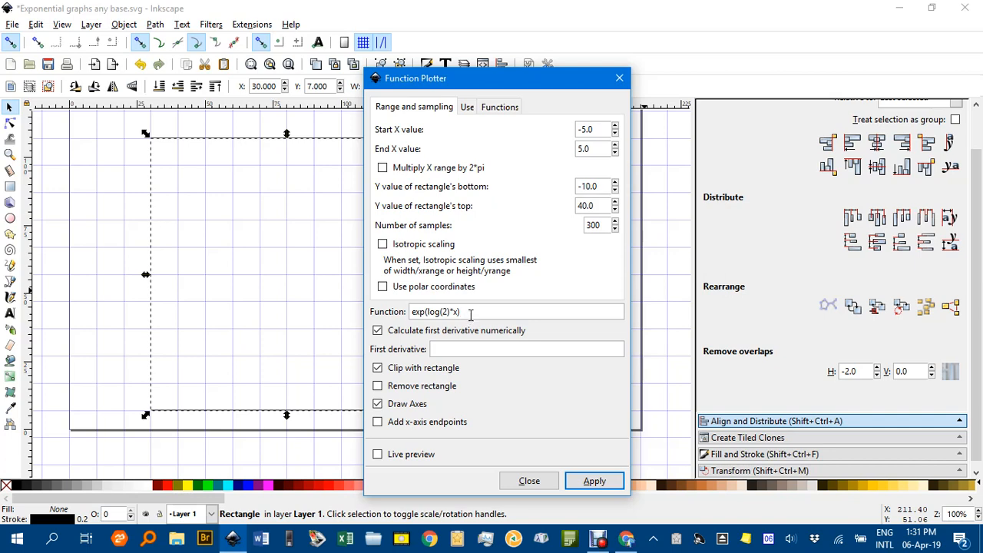
Copy the function expression and try plotting 2^x instead with live preview.
left_click_drag(471, 315, 374, 314)
key("ctrl+c")
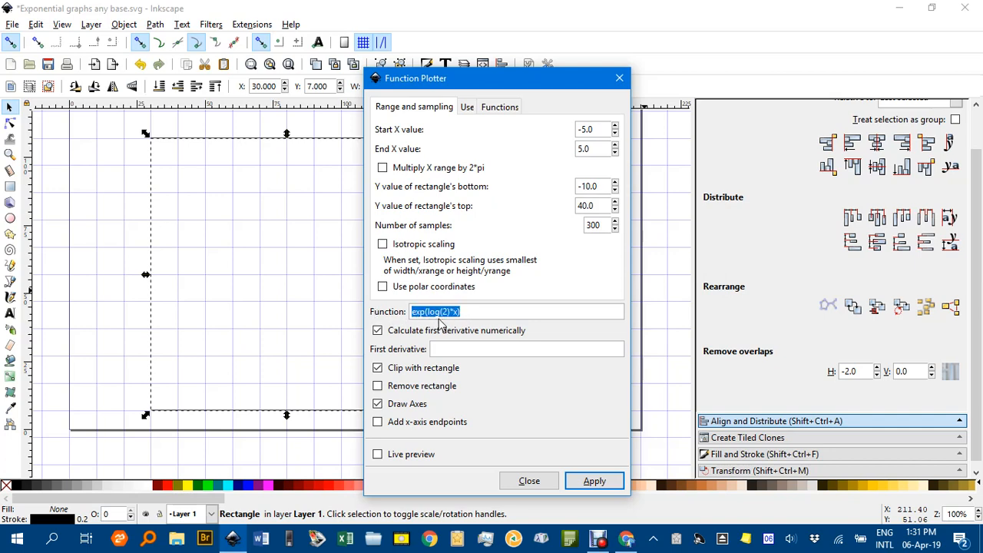
key("BackSpace")
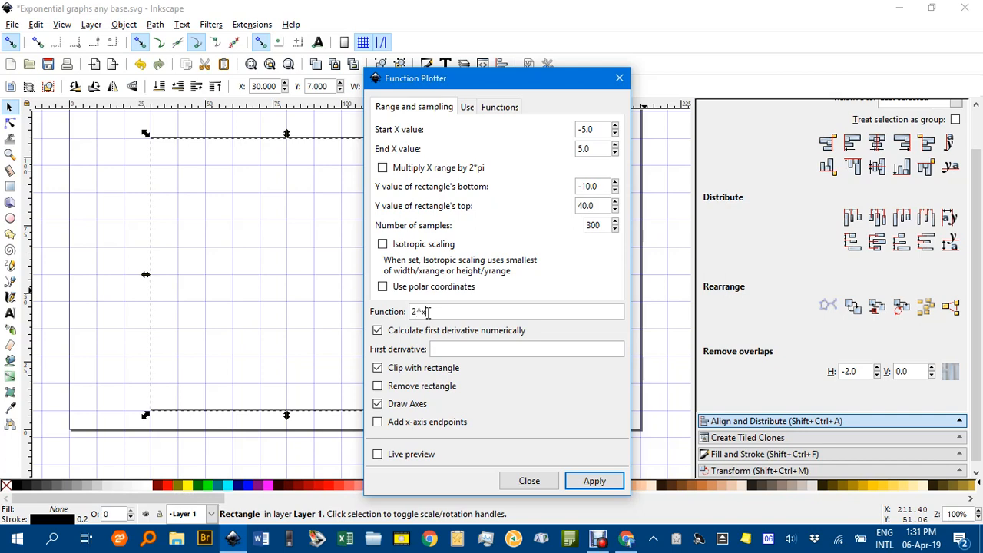
left_click(377, 454)
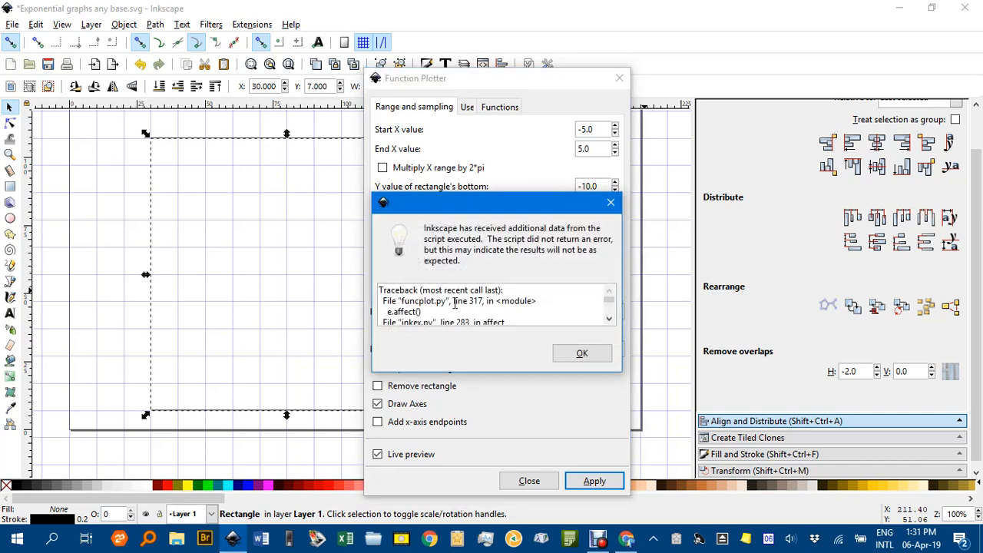
left_click(589, 354)
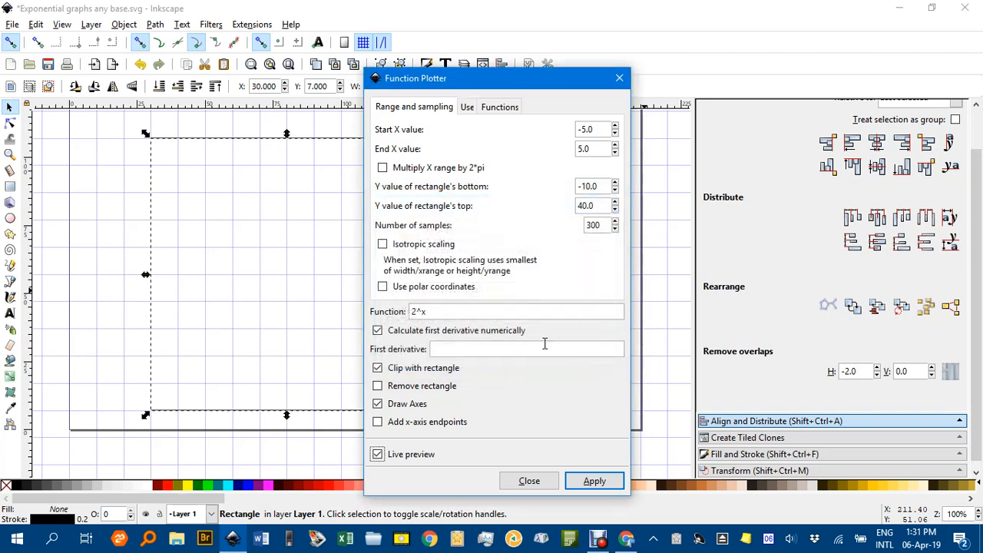
Restore the copied function exp(log(2)*x), apply the plot with its axes and close the Function Plotter.
left_click_drag(447, 312, 402, 311)
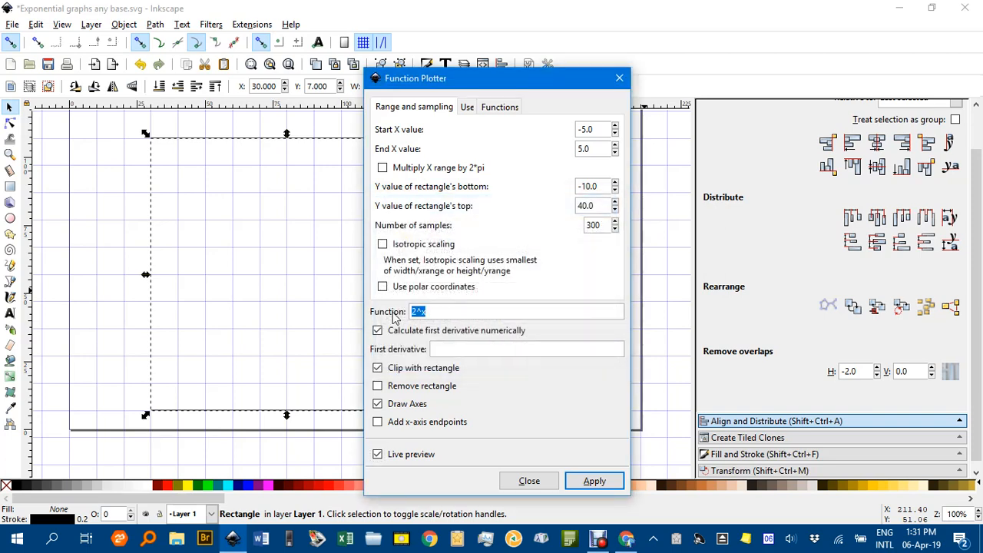
key("ctrl+v")
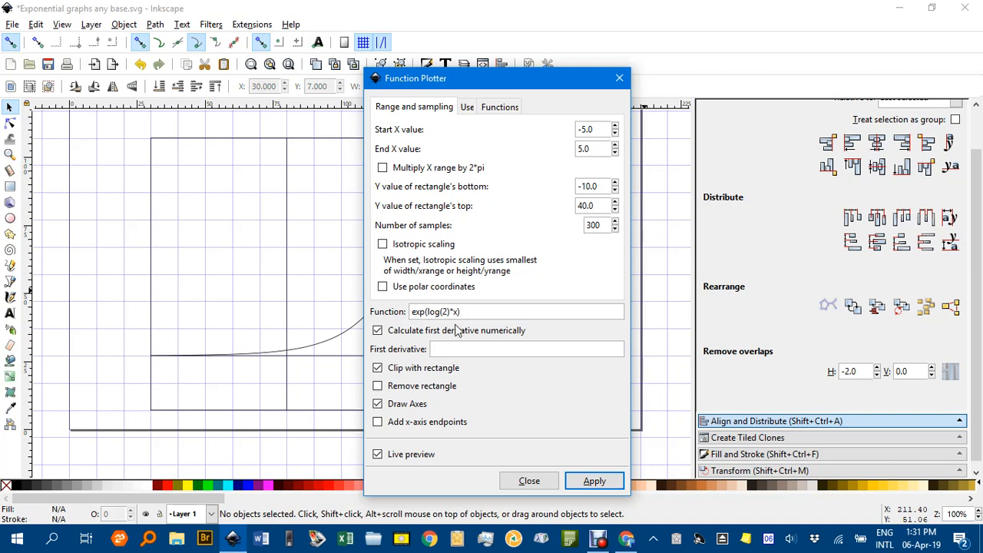
left_click_drag(441, 80, 562, 71)
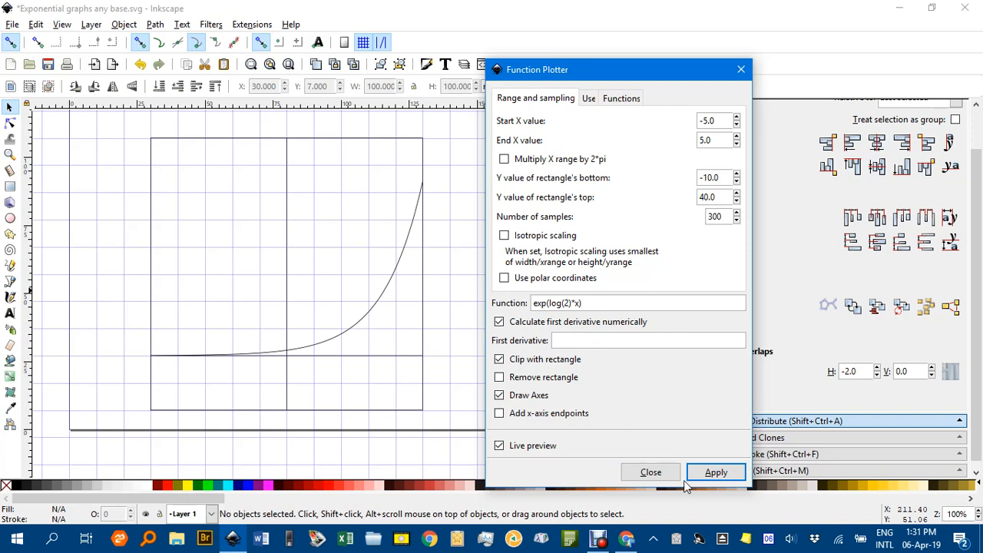
left_click(714, 471)
left_click(650, 473)
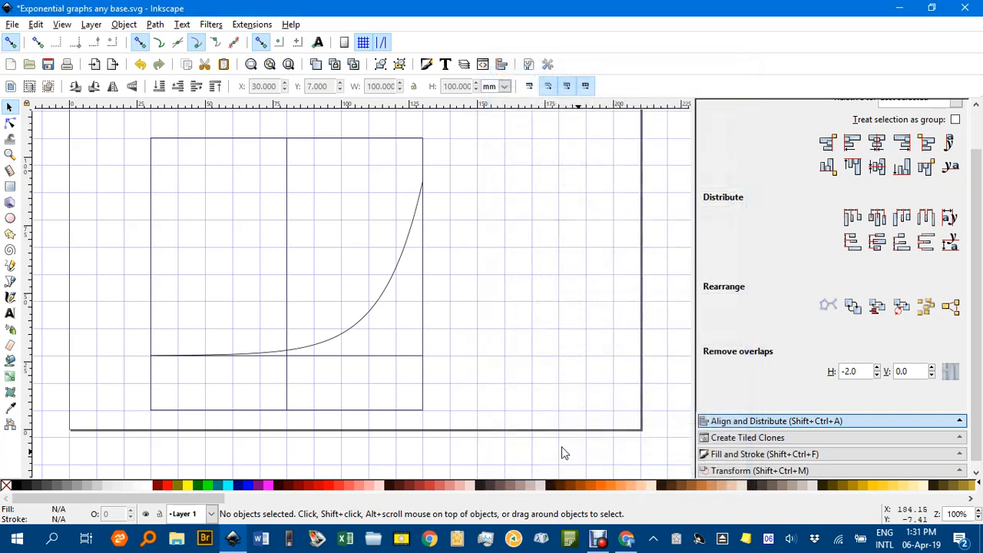
Break the plotted graph apart into separate curve and axis paths.
left_click(287, 201)
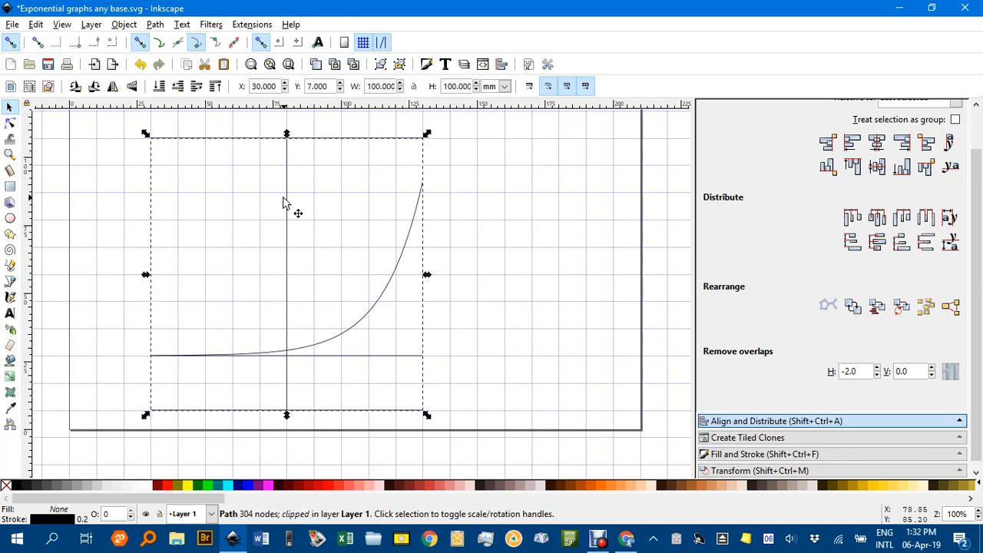
key("ctrl+shift+k")
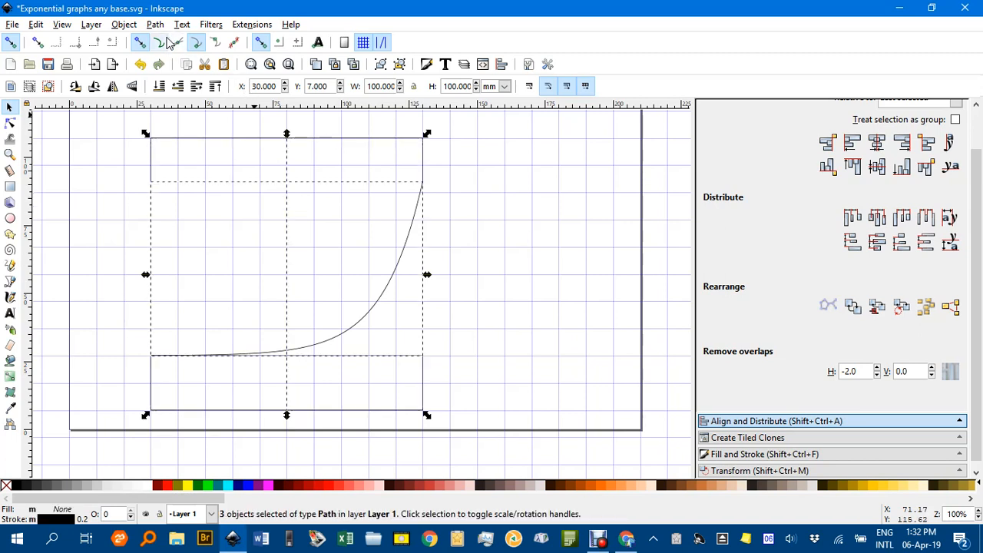
left_click(155, 24)
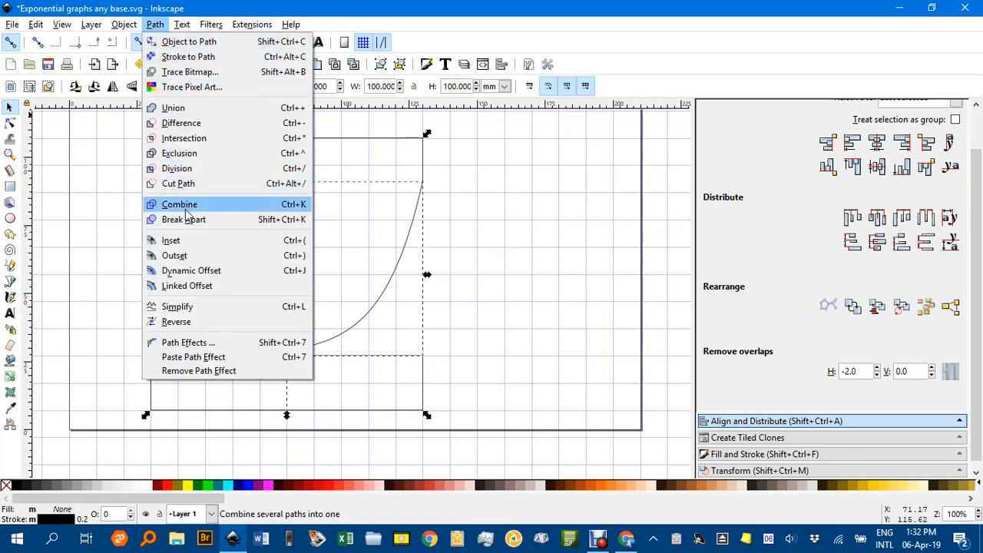
left_click(507, 219)
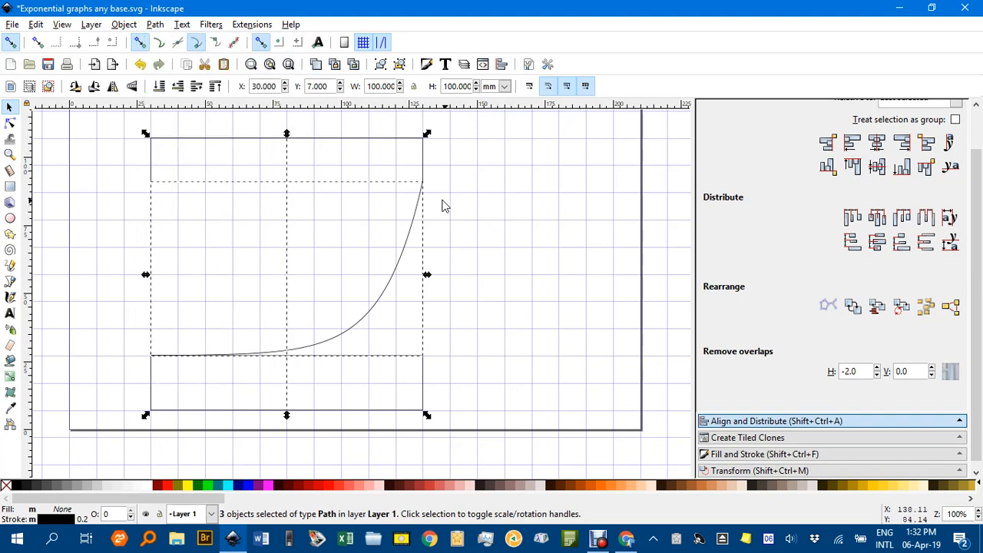
left_click(465, 156)
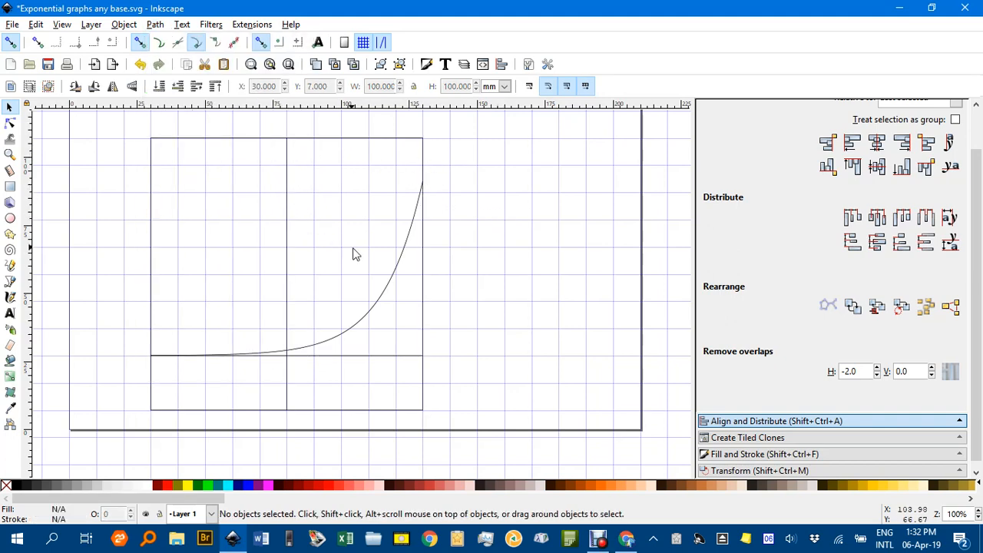
Give the exponential curve a magenta stroke 0.7 mm wide with round caps.
left_click(388, 284)
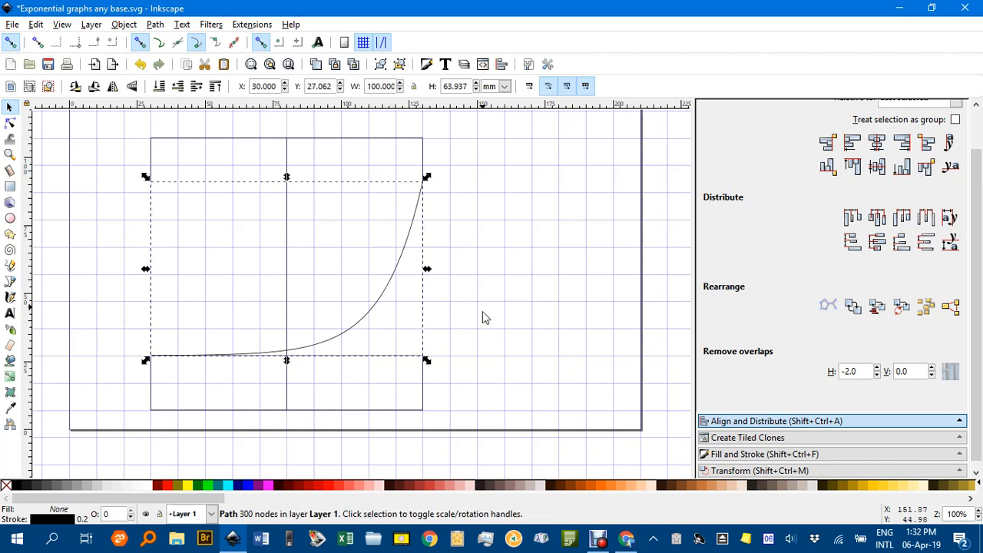
left_click(271, 486, "shift")
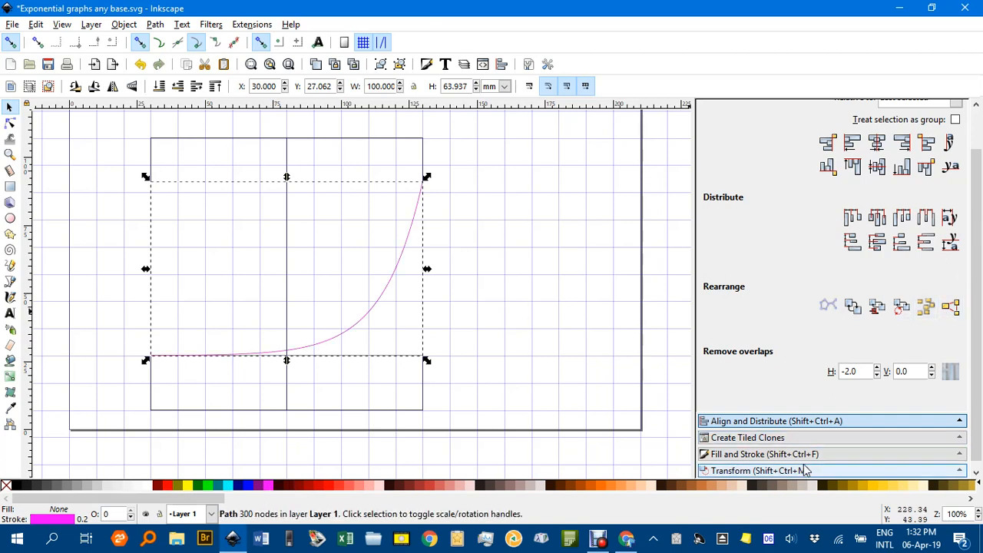
left_click(799, 454)
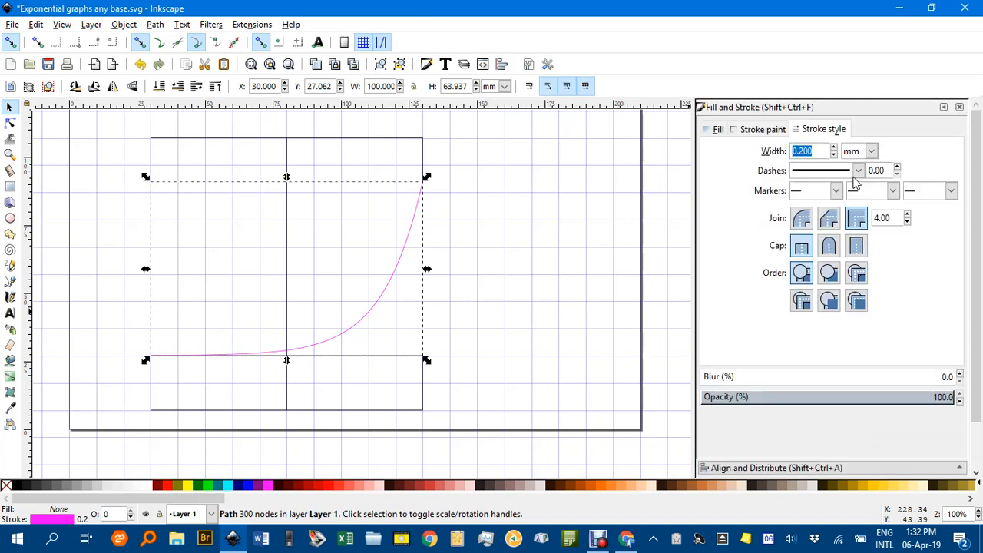
left_click(834, 148)
left_click(834, 148)
left_click(835, 148)
left_click(835, 149)
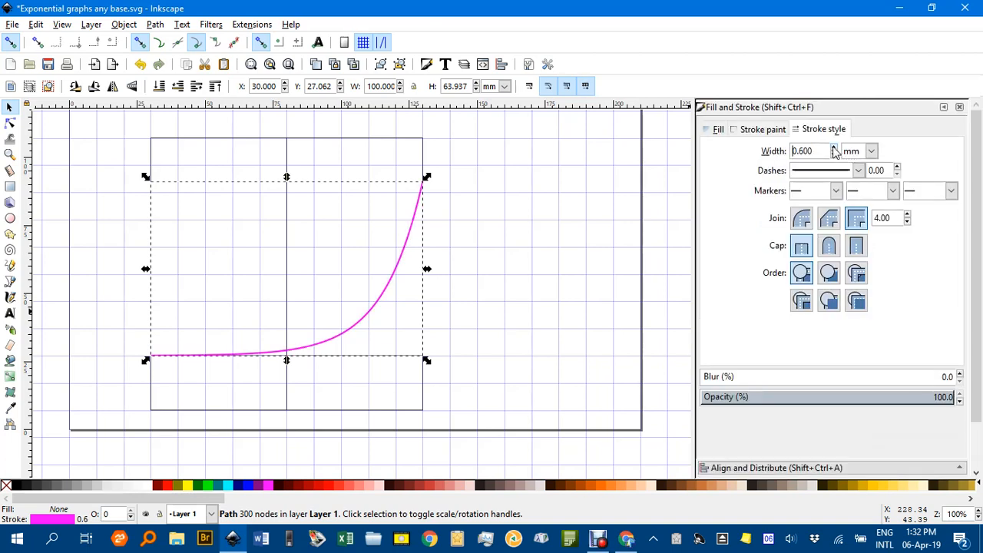
left_click(834, 148)
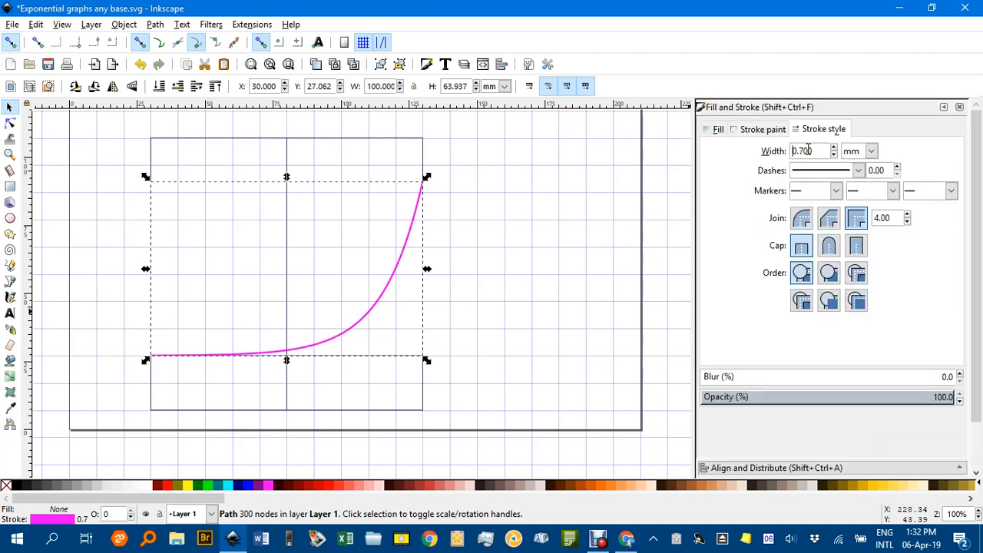
left_click(831, 248)
left_click(522, 222)
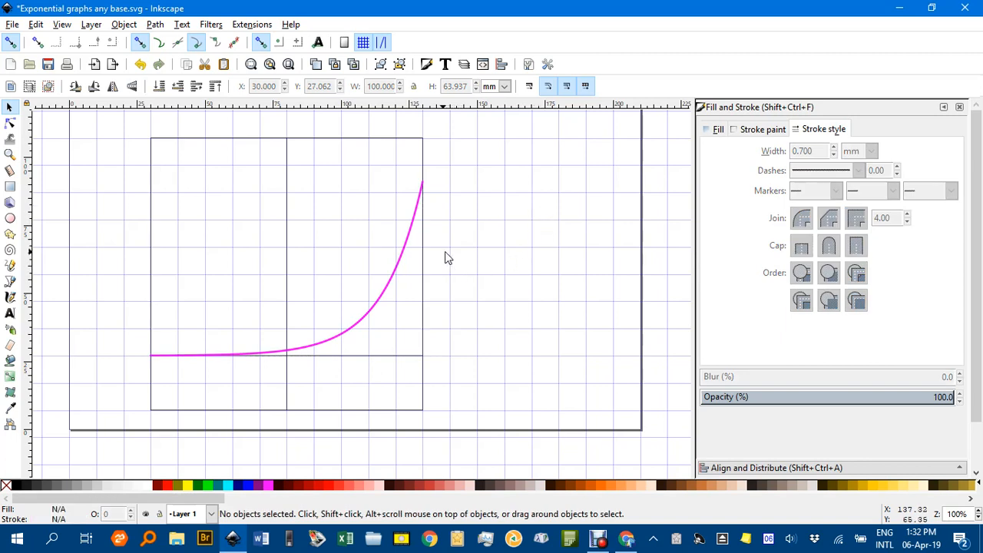
Plot exp(log(3)*x) in the existing rectangle with the Function Plotter, previewing it live before applying, and close the plotter.
left_click(348, 145)
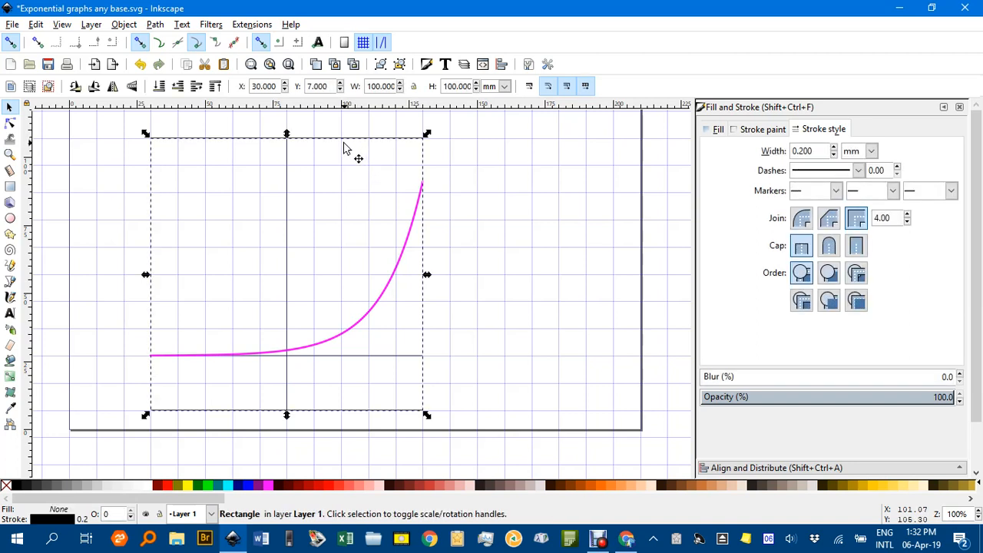
left_click(252, 24)
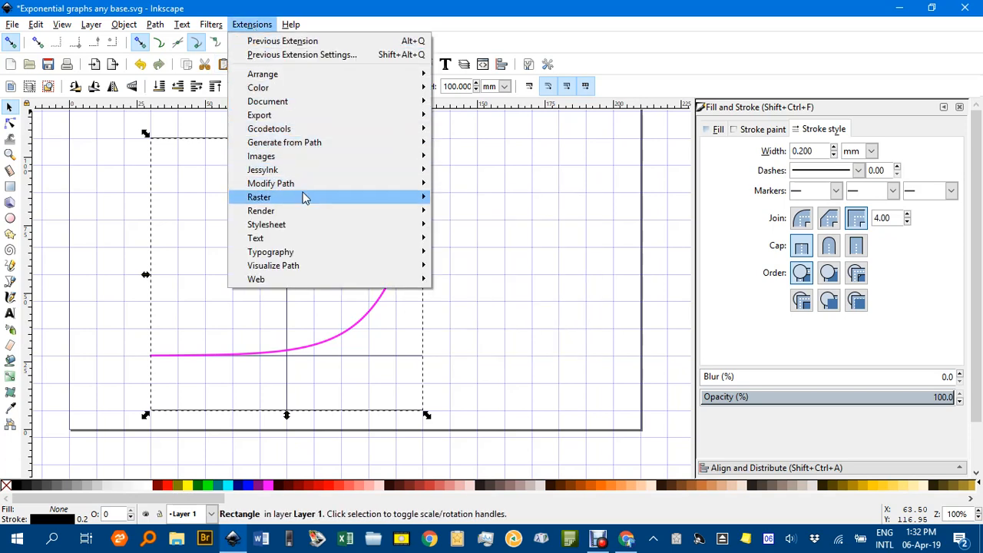
mouse_move(303, 212)
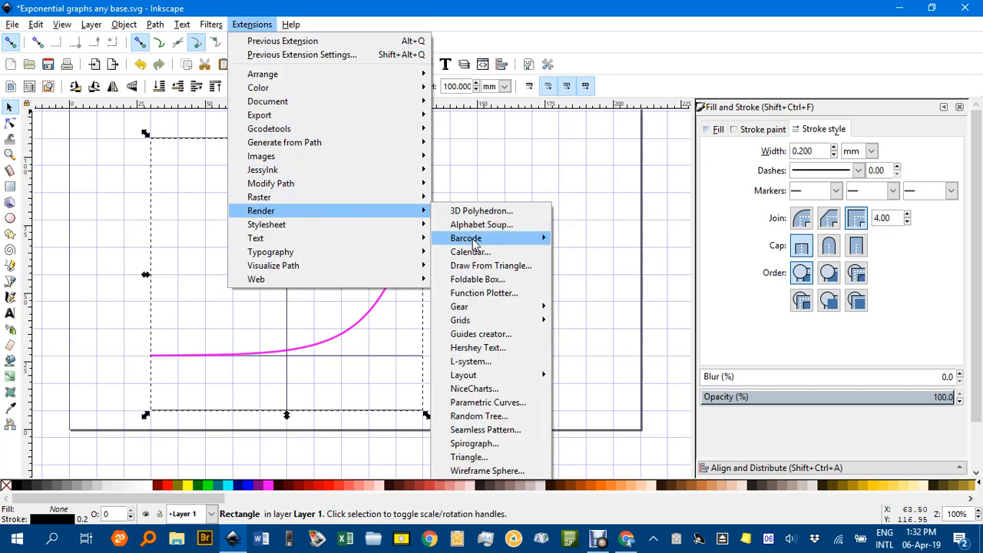
left_click(480, 293)
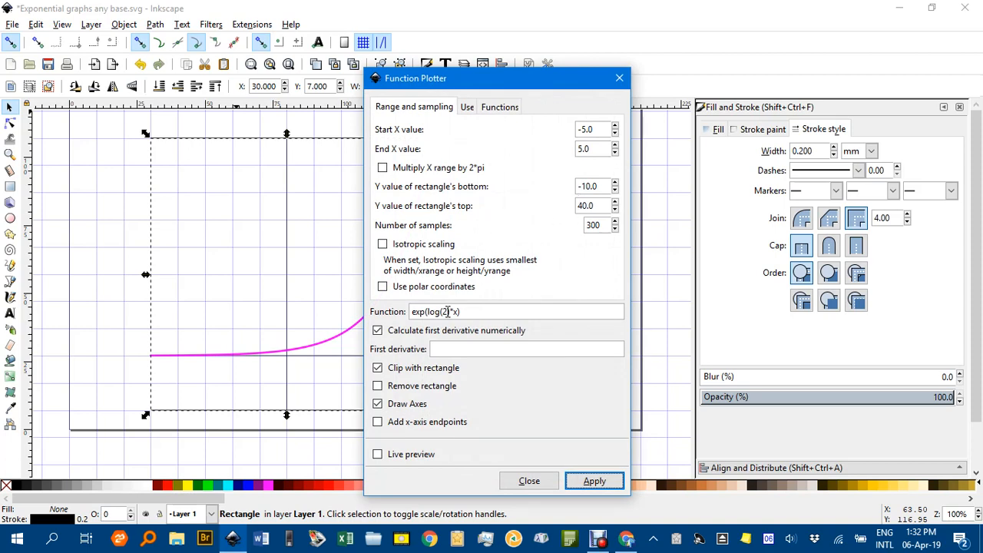
double_click(444, 311)
type("3")
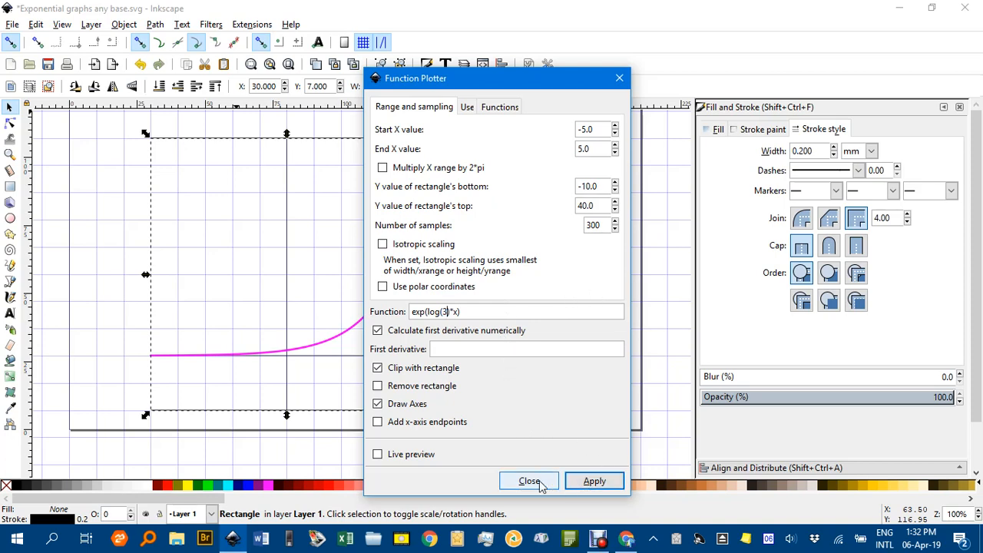
left_click(377, 456)
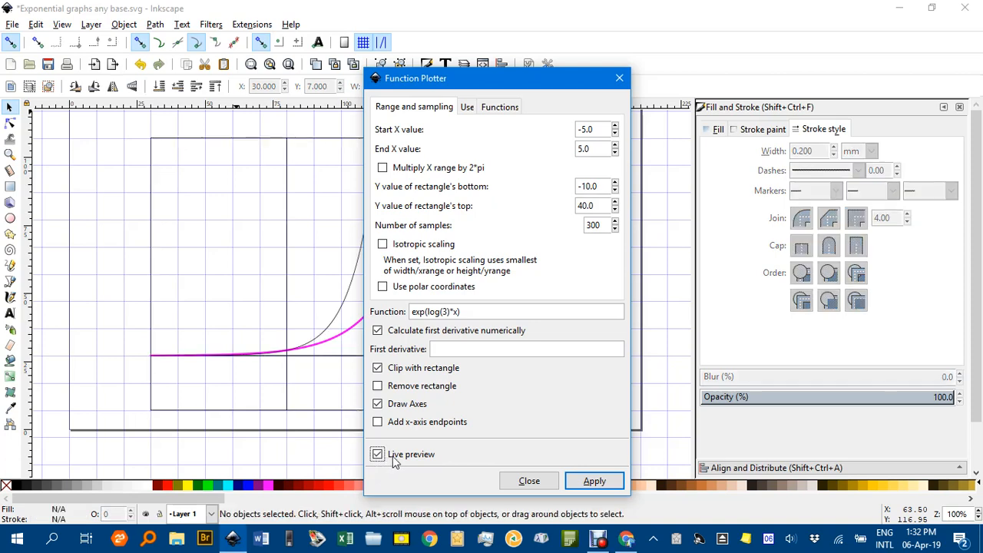
left_click(596, 482)
left_click(530, 481)
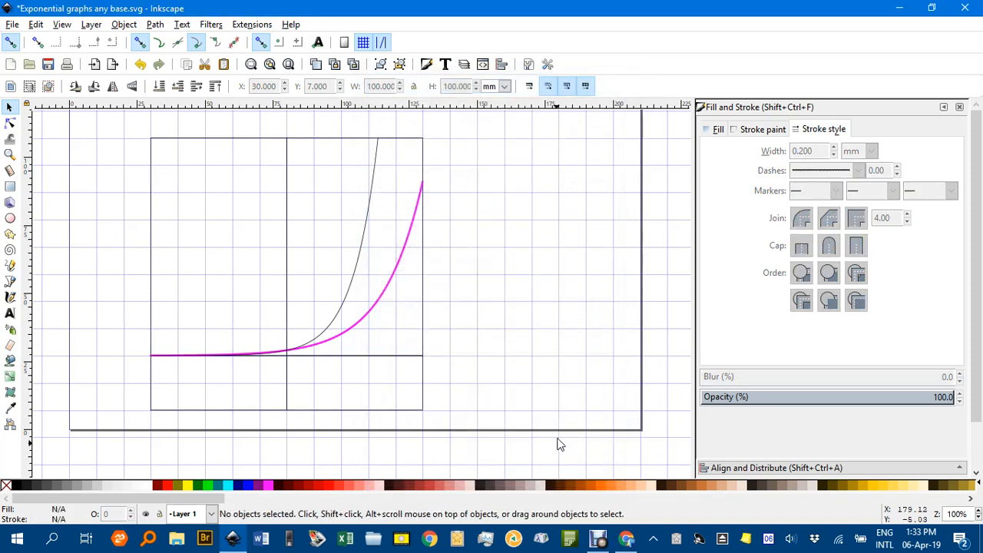
Break the newly plotted base-3 graph apart into separate curve and axis paths.
left_click(367, 250)
scroll(477, 234, "up", 2)
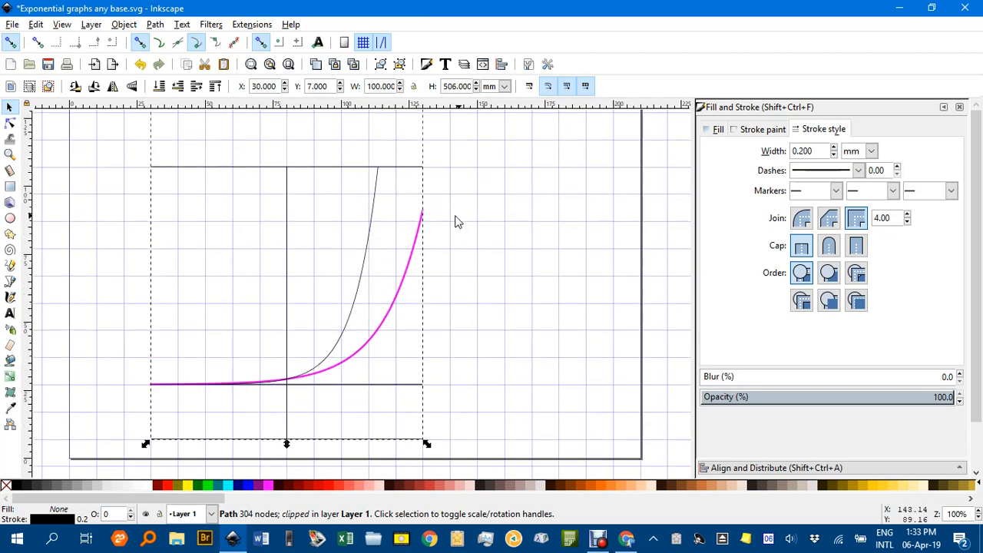
scroll(474, 207, "up", 5)
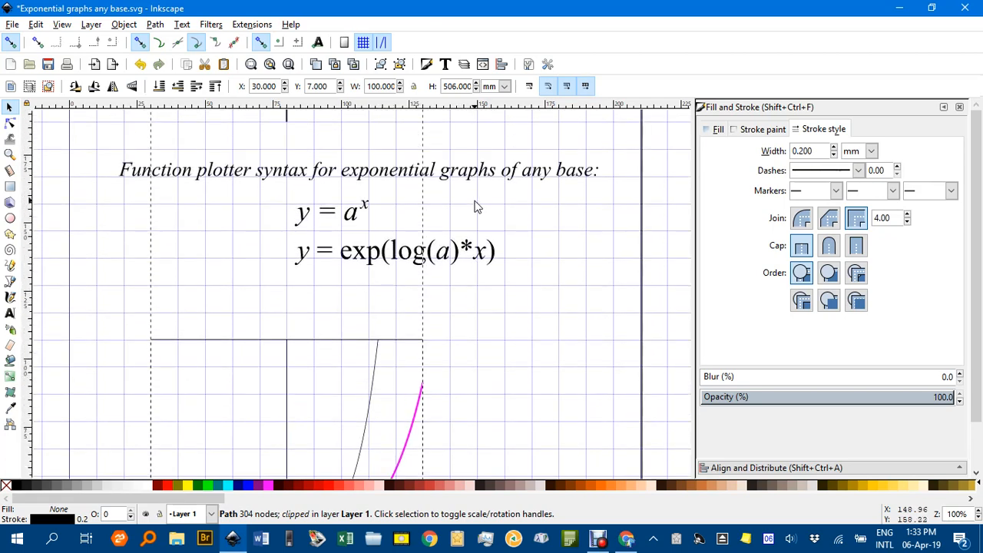
scroll(475, 208, "down", 7)
scroll(475, 207, "up", 2)
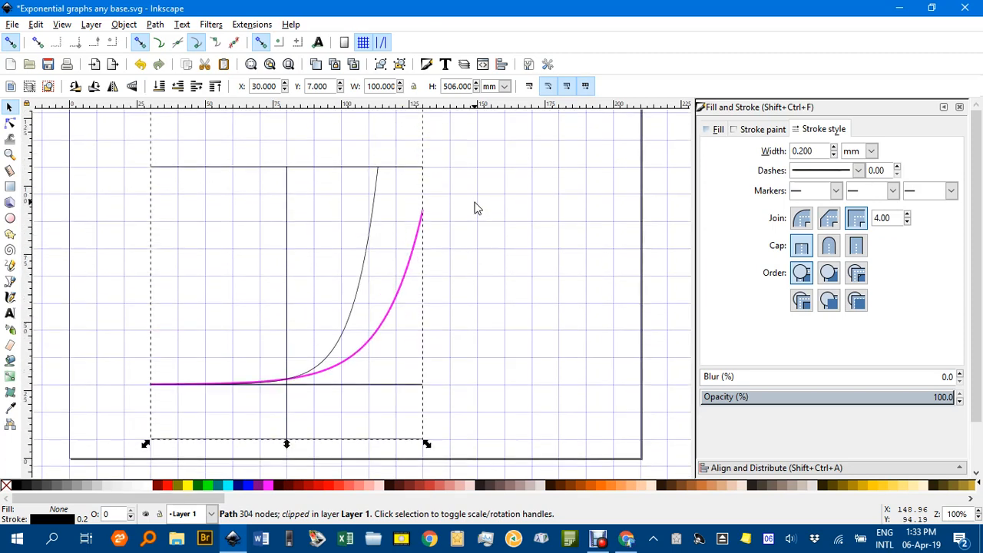
key("ctrl+shift+k")
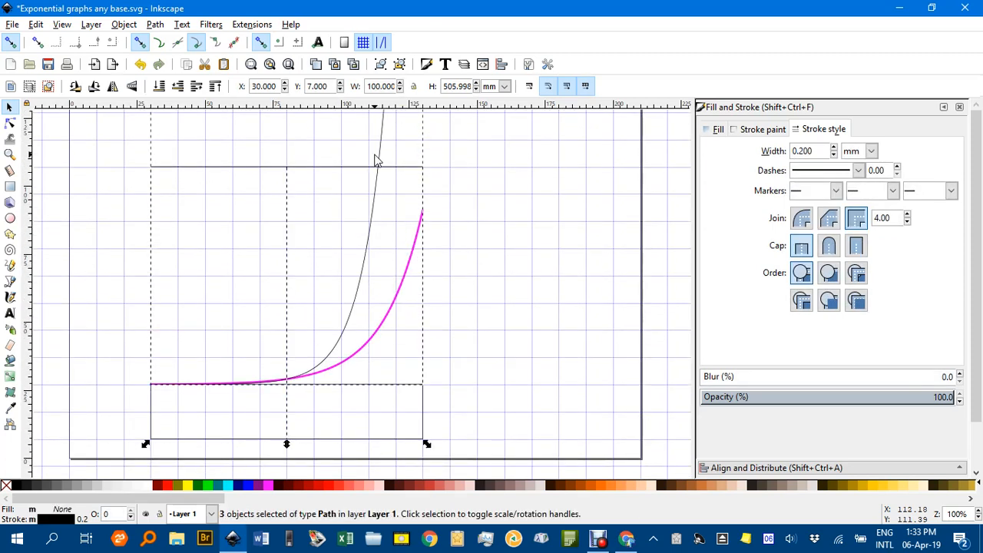
left_click(476, 272)
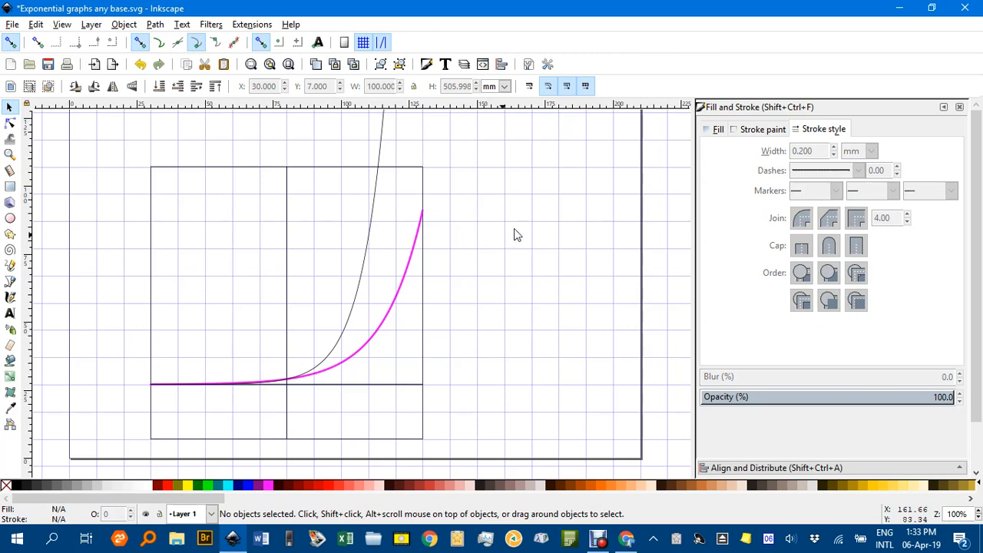
Try to break the graph's bounding rectangle apart.
scroll(434, 185, "up", 7)
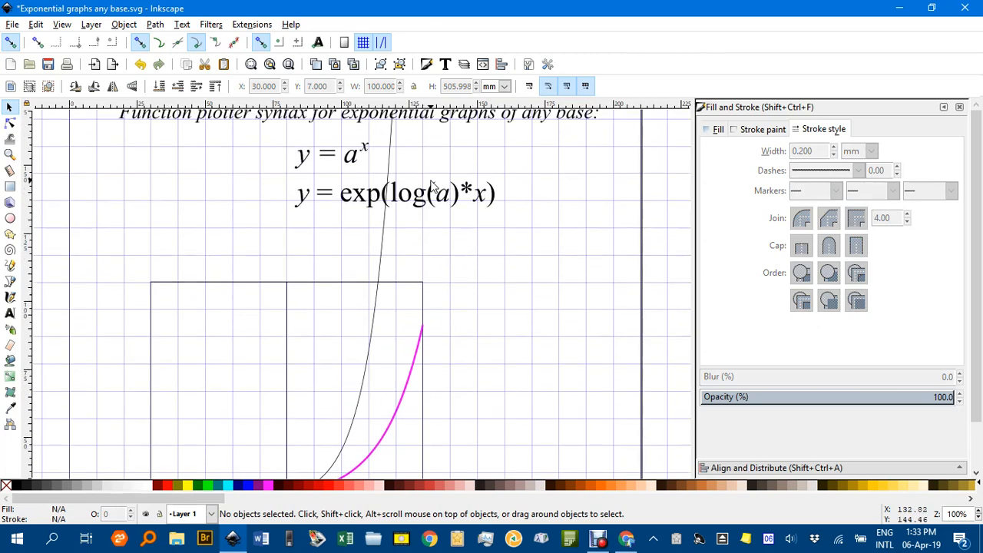
scroll(435, 184, "down", 7)
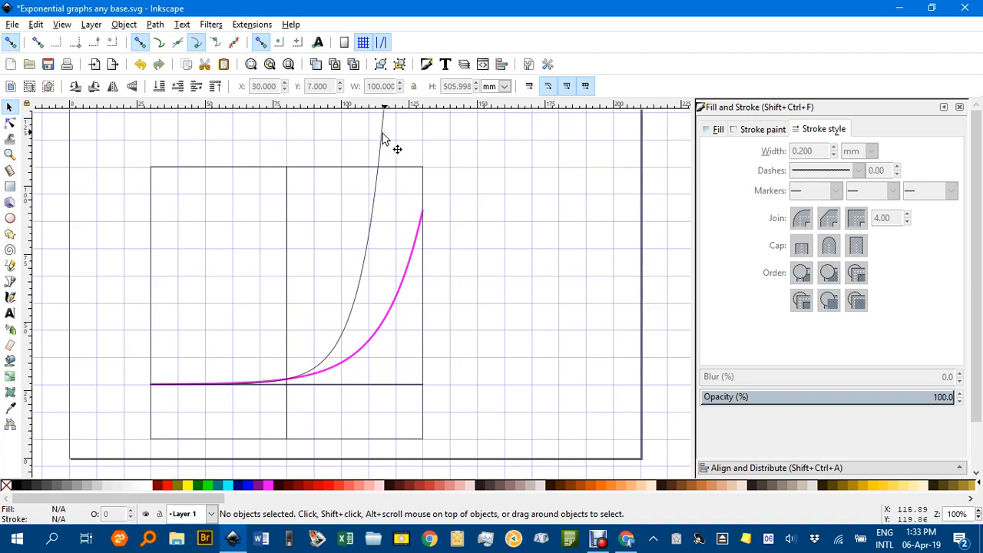
left_click(351, 168)
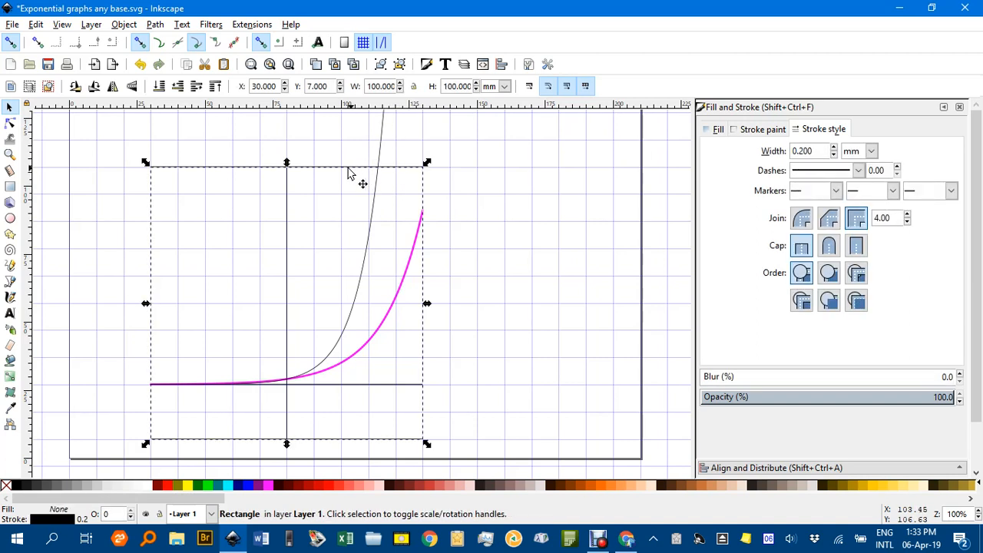
key("ctrl+shift+k")
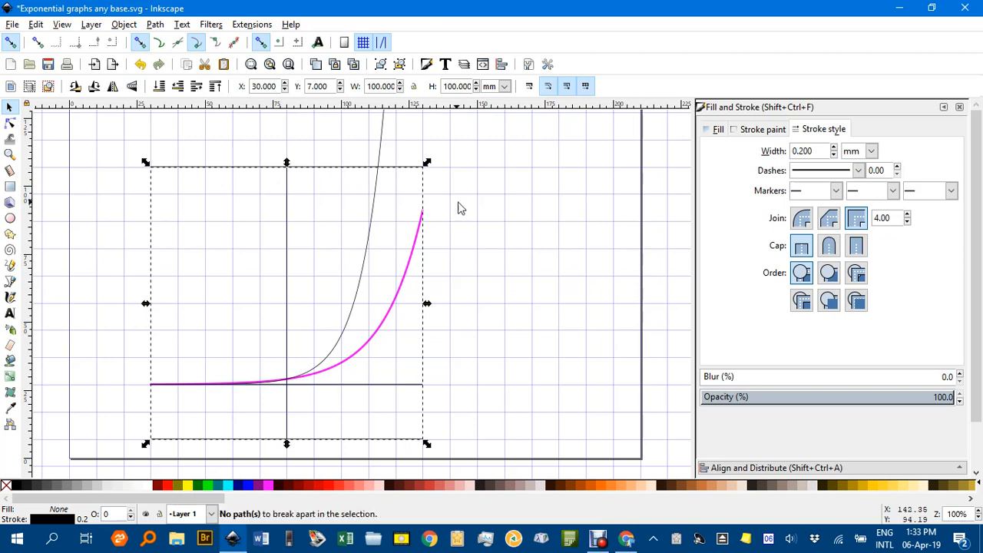
left_click(426, 196)
Cut the base-3 curve where it crosses the bounding rectangle, using Cut Path on both objects.
left_click(351, 169)
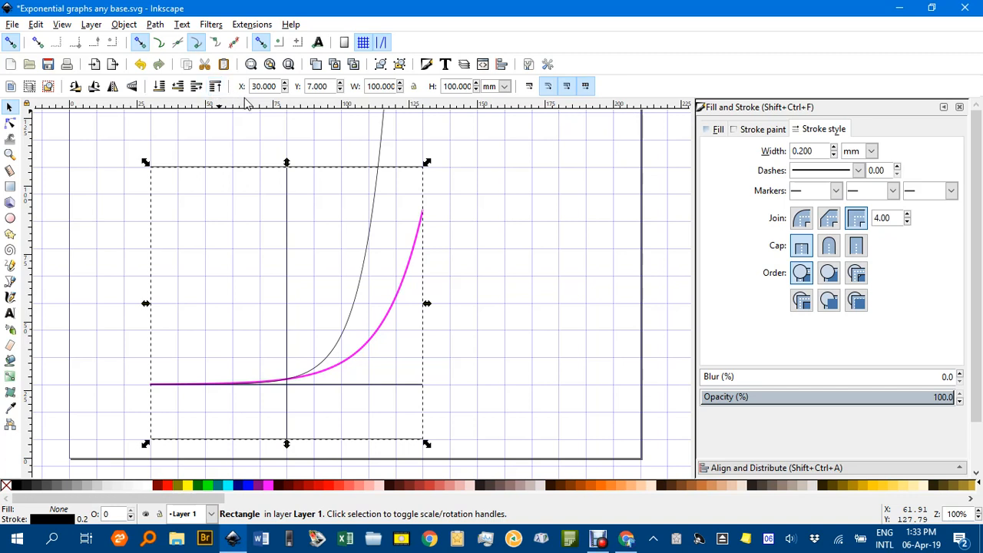
left_click(384, 137, "shift")
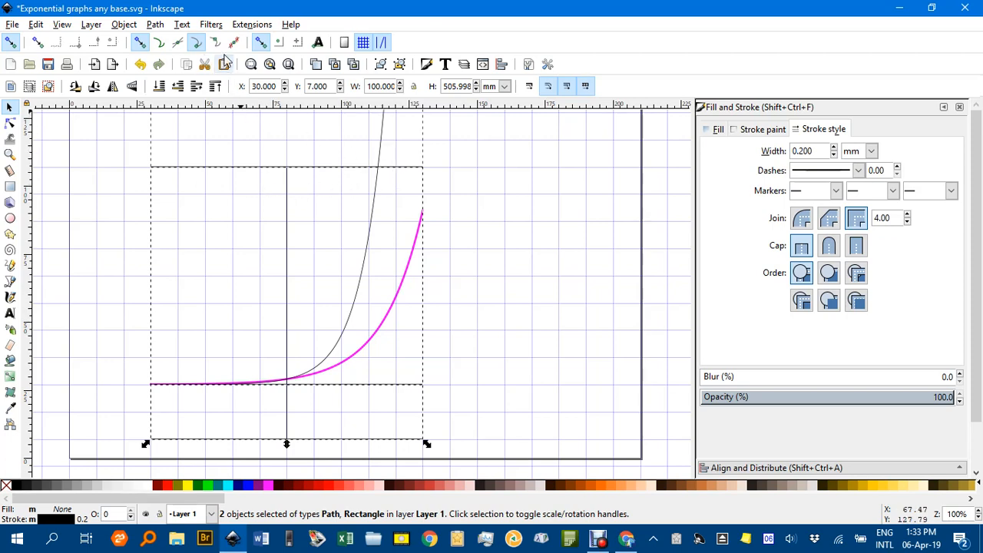
left_click(155, 24)
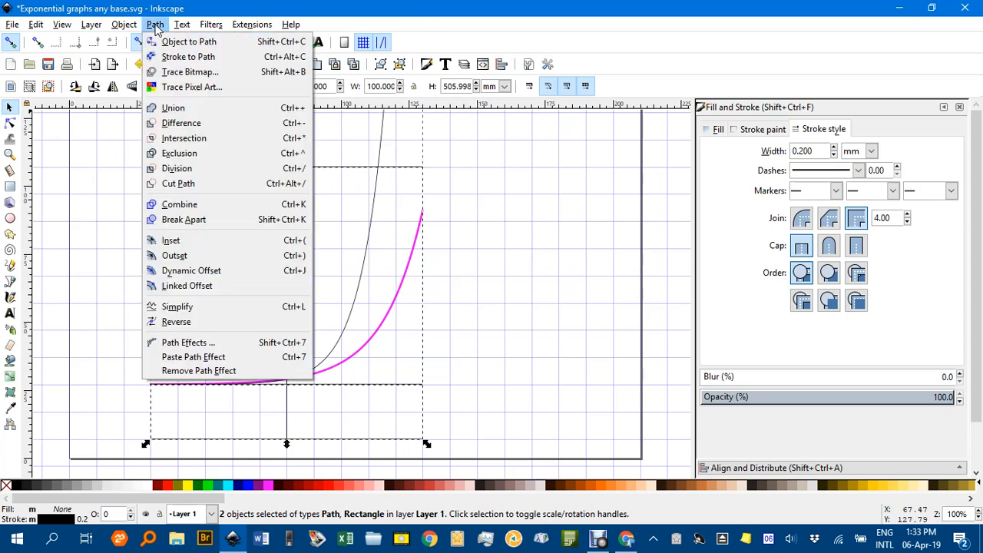
left_click(218, 183)
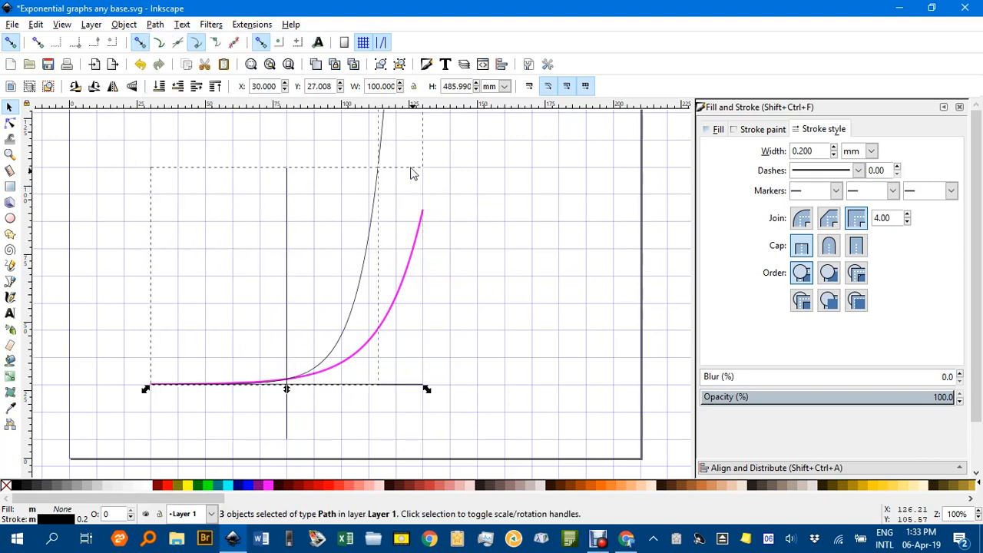
Delete the cut-off piece of the base-3 curve that extends above the graph area.
scroll(449, 173, "up", 1)
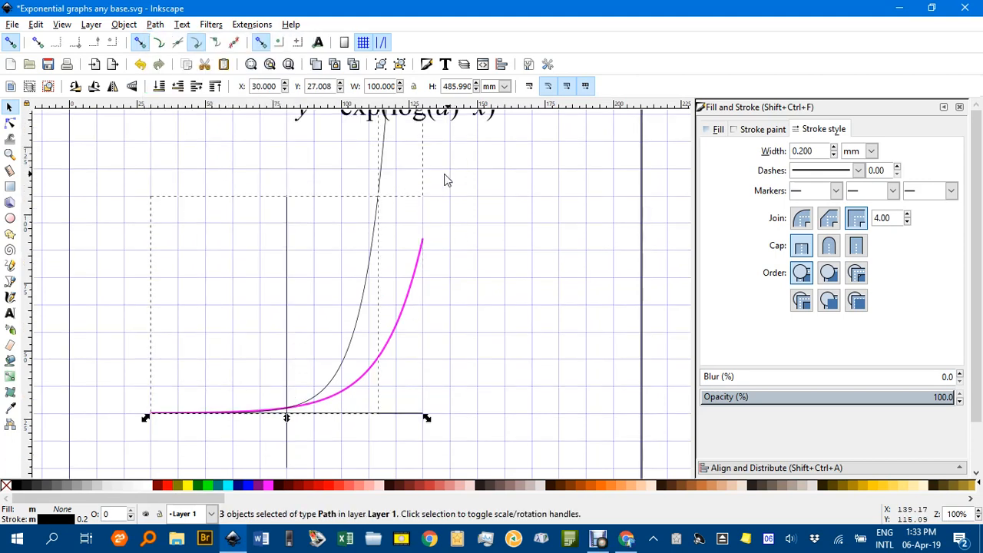
left_click(490, 202)
left_click(385, 161)
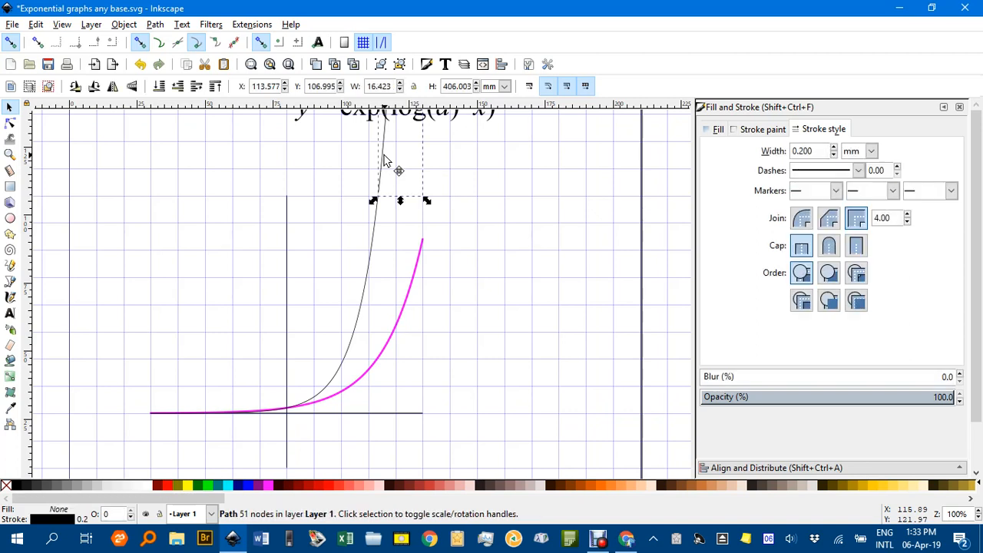
key("Delete")
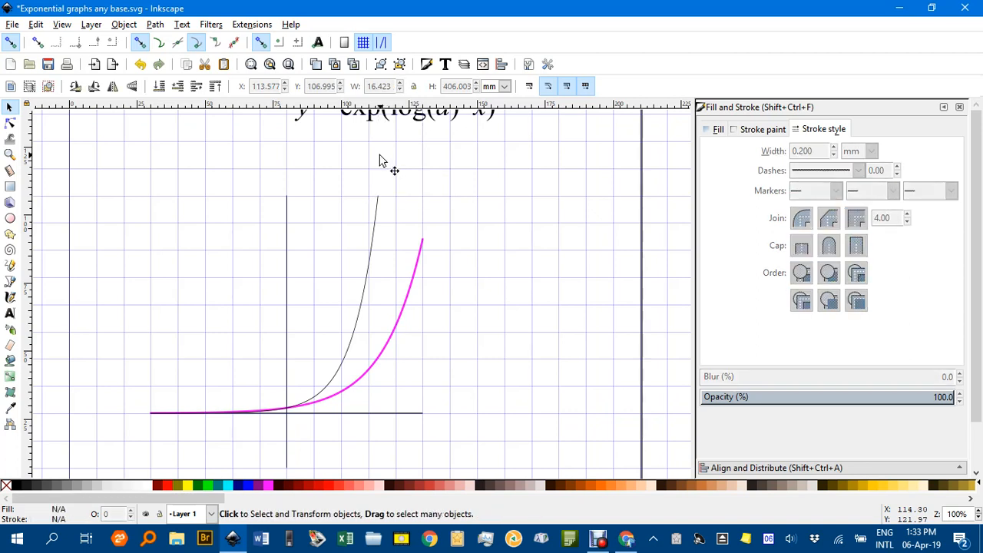
Give the remaining base-3 curve a red stroke 0.7 mm wide.
scroll(374, 232, "down", 1)
scroll(374, 232, "down", 1)
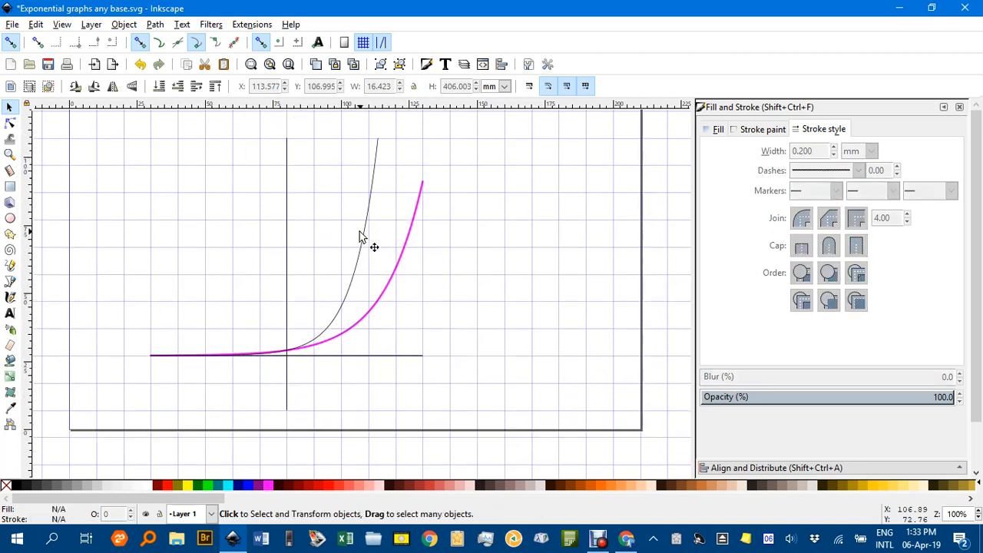
left_click(360, 236)
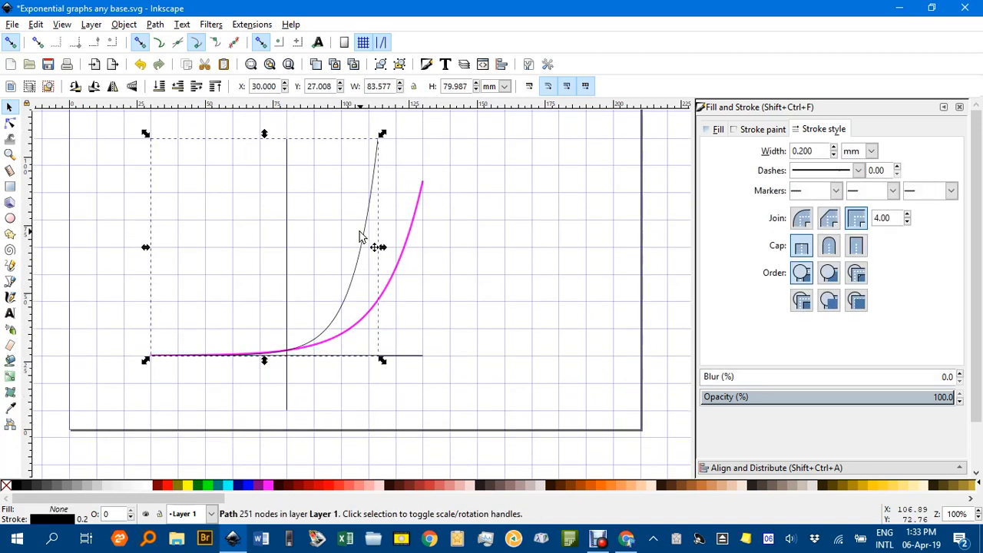
left_click(835, 148)
left_click(835, 148)
left_click(835, 148)
left_click(835, 148)
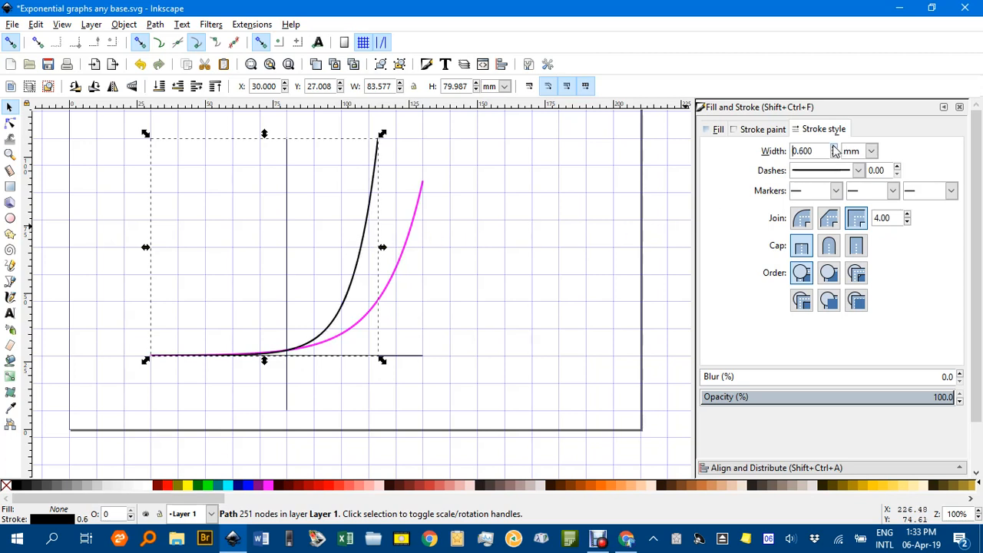
left_click(835, 148)
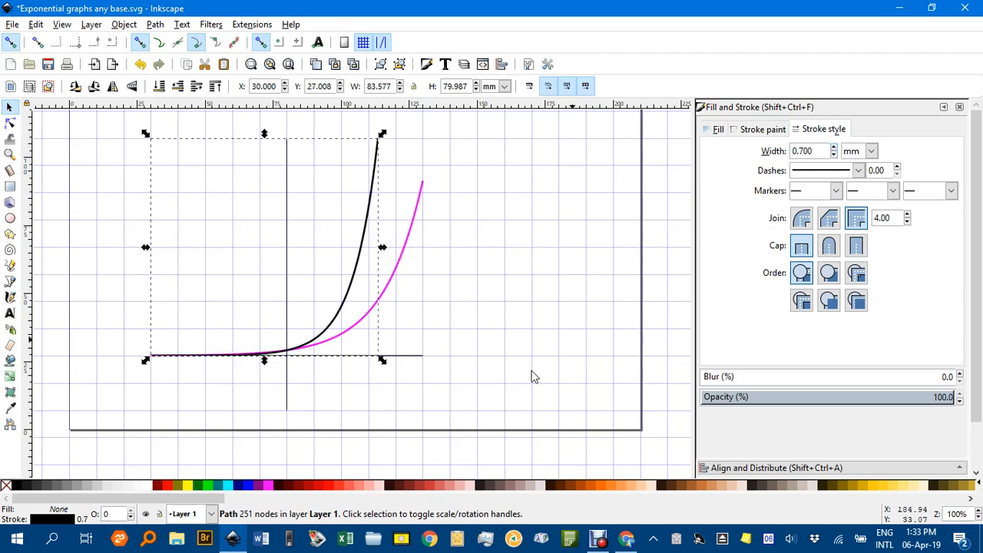
left_click(167, 492, "shift")
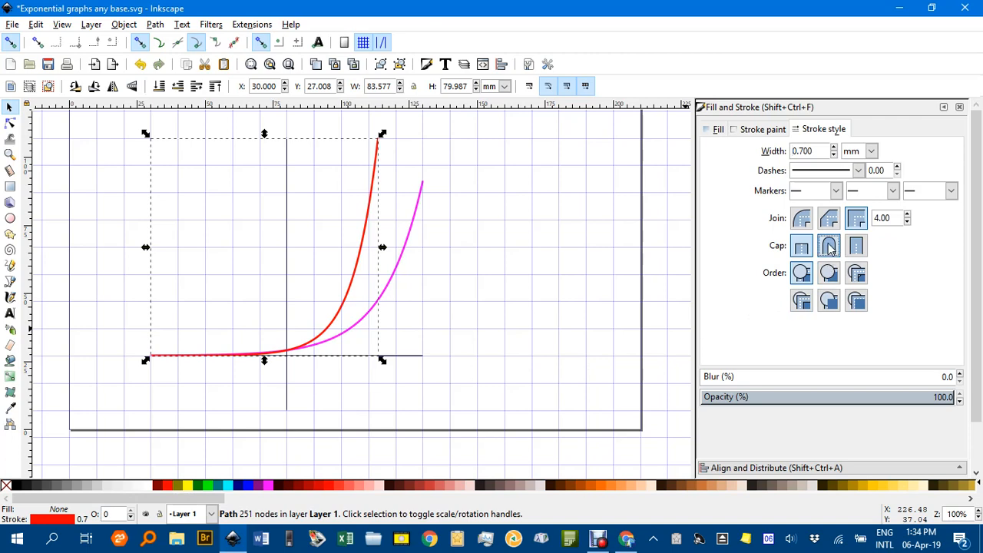
left_click(531, 263)
Set both graph axes to a 0.5 mm stroke with arrowheads as their end markers.
scroll(529, 295, "down", 1, "ctrl")
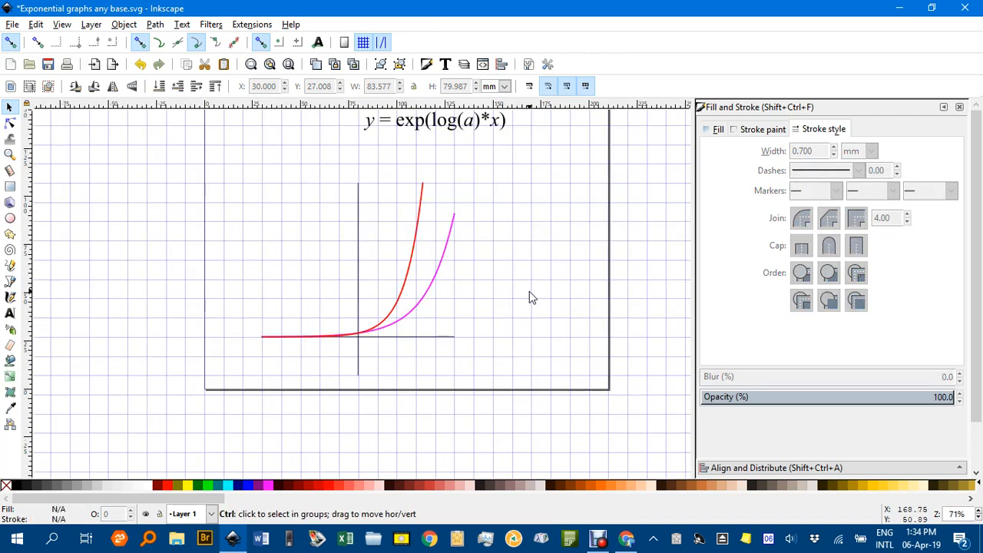
left_click(356, 240)
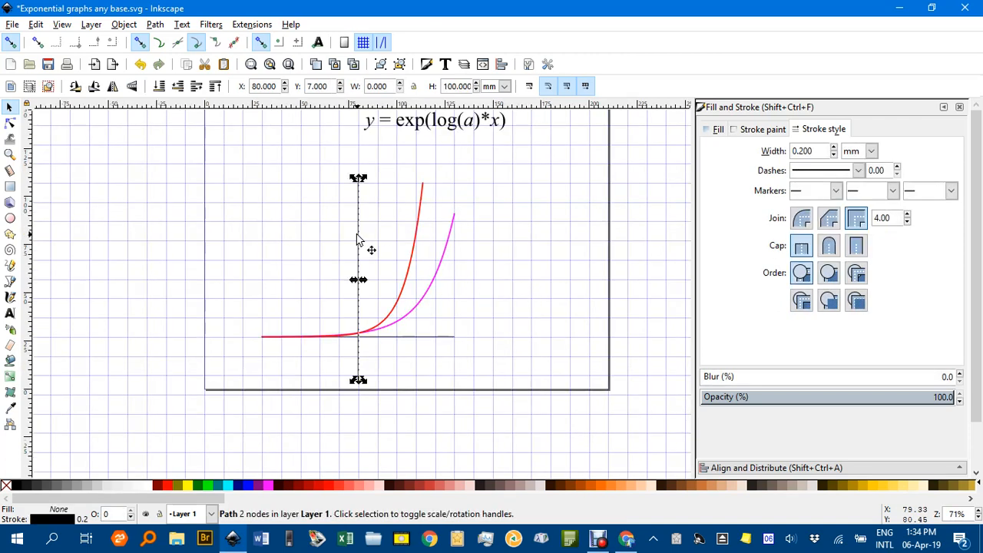
left_click(438, 337, "shift")
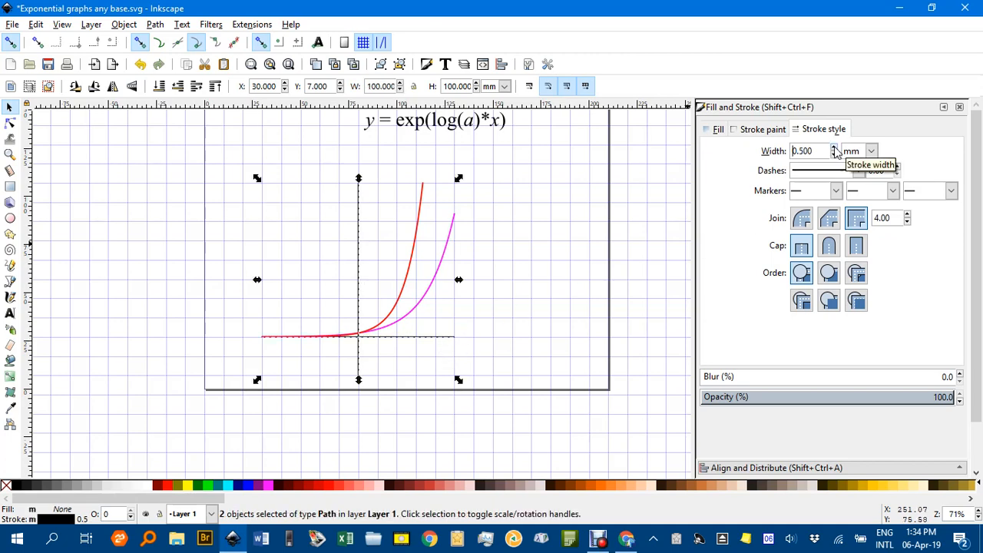
left_click(950, 191)
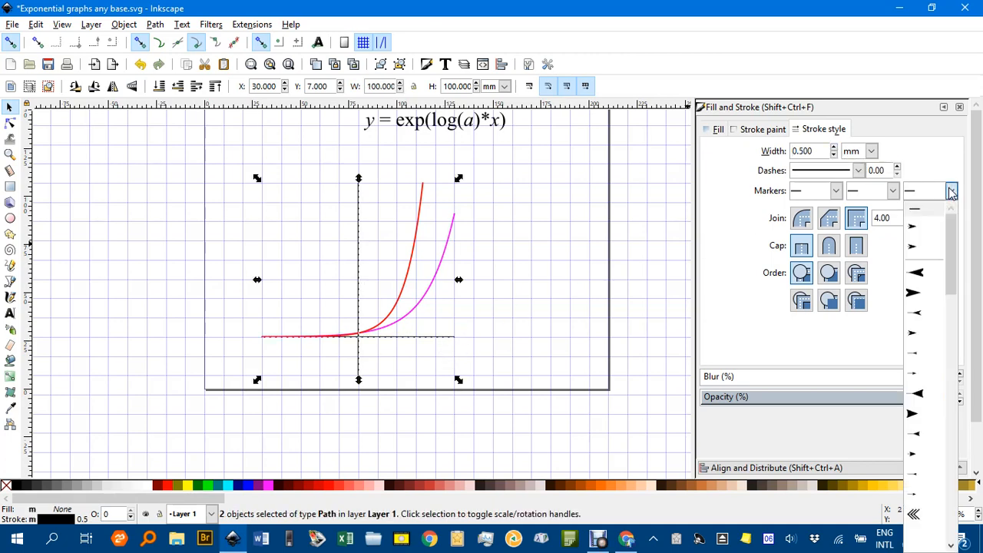
left_click(933, 247)
left_click(571, 248)
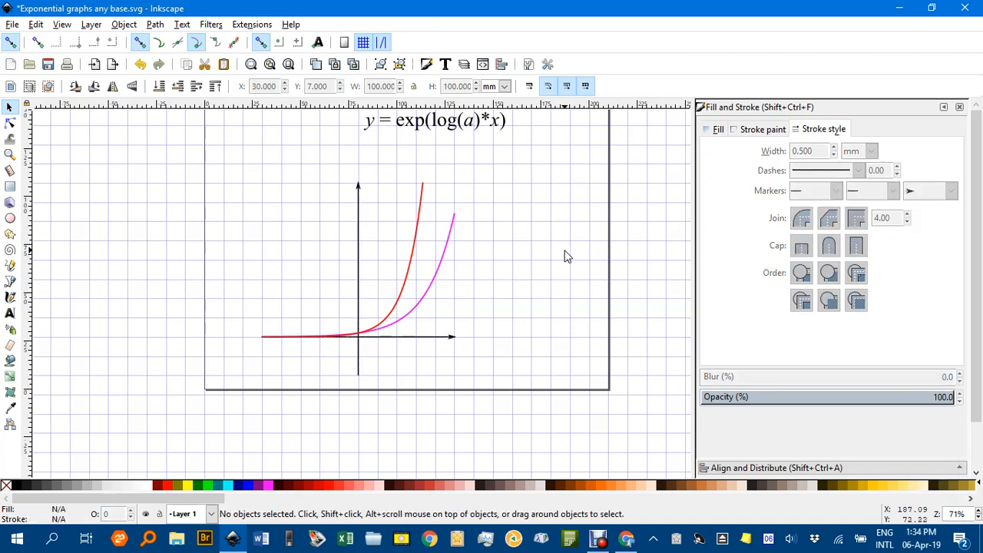